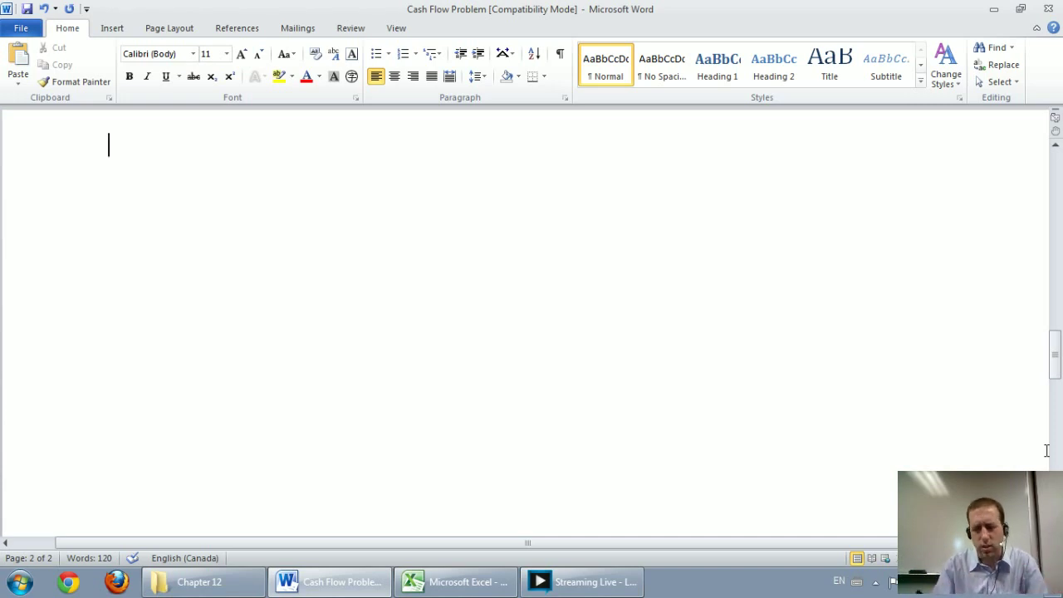
Step: Switch to the Pen and draw the T-account's top line, vertical divider and 'Cash' title
{"action": "left_click", "coordinate": [441, 29]}
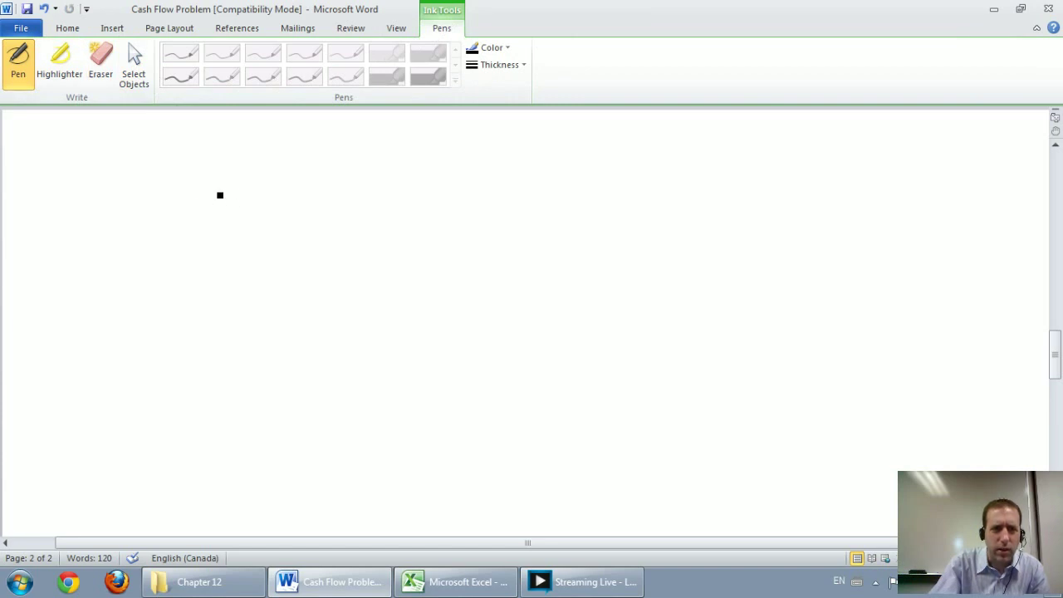
{"action": "left_click_drag", "start_coordinate": [217, 201], "coordinate": [480, 196]}
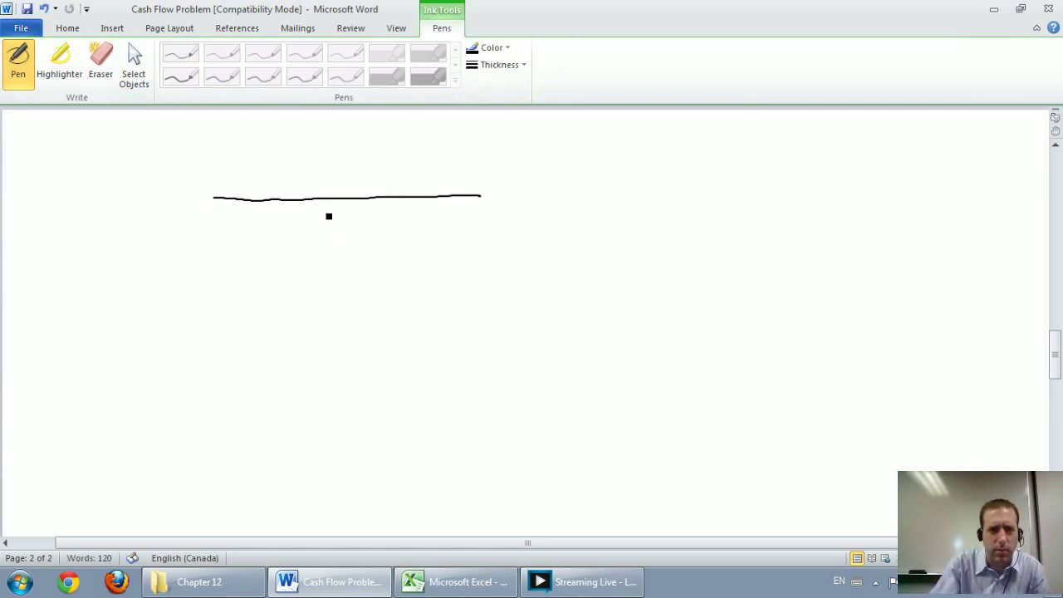
{"action": "left_click_drag", "start_coordinate": [348, 199], "coordinate": [310, 411]}
{"action": "left_click_drag", "start_coordinate": [304, 157], "coordinate": [305, 180]}
{"action": "mouse_move", "coordinate": [325, 167]}
{"action": "left_mouse_down"}
{"action": "mouse_move", "coordinate": [325, 179]}
{"action": "mouse_move", "coordinate": [364, 186]}
{"action": "left_mouse_up"}
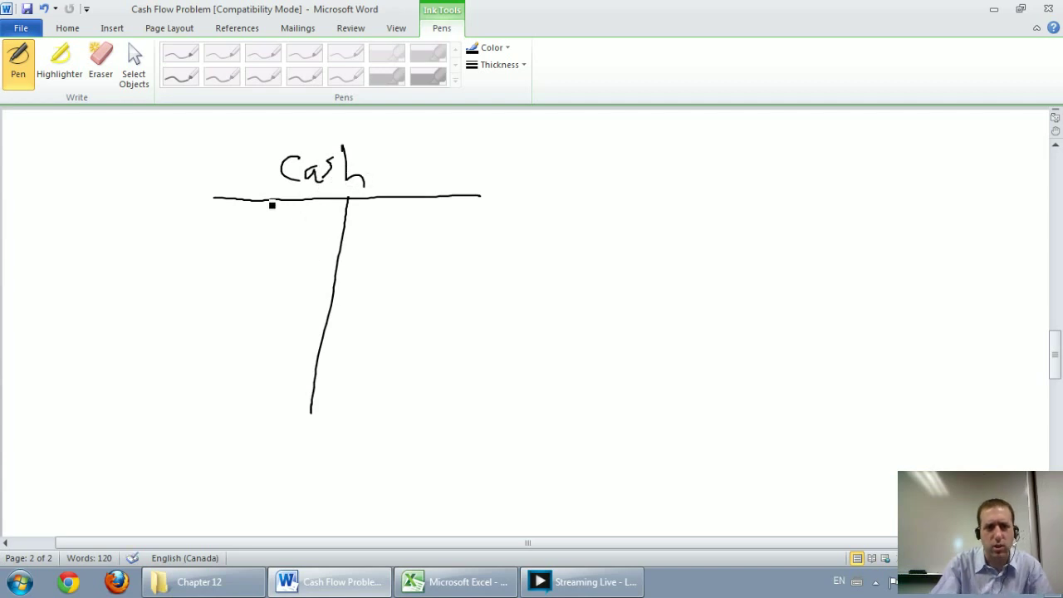
Step: Circle the opening balance on the left and add entry dashes down the right side
{"action": "mouse_move", "coordinate": [287, 213]}
{"action": "left_mouse_down"}
{"action": "mouse_move", "coordinate": [224, 226]}
{"action": "mouse_move", "coordinate": [281, 240]}
{"action": "left_mouse_up"}
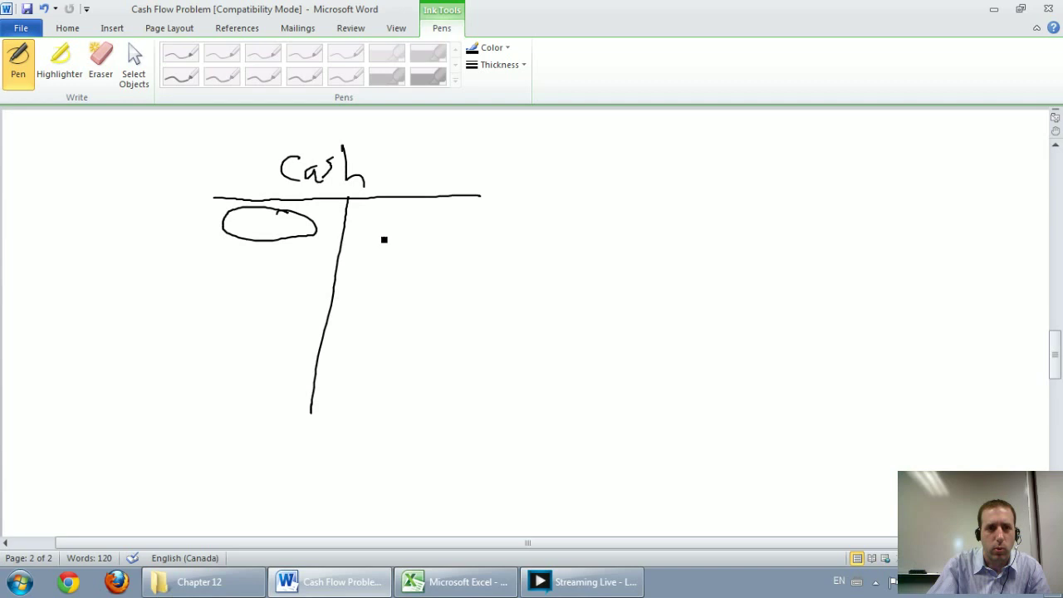
{"action": "mouse_move", "coordinate": [384, 234]}
{"action": "left_mouse_down"}
{"action": "mouse_move", "coordinate": [425, 240]}
{"action": "mouse_move", "coordinate": [422, 279]}
{"action": "left_mouse_up"}
{"action": "mouse_move", "coordinate": [376, 300]}
{"action": "left_mouse_down"}
{"action": "mouse_move", "coordinate": [411, 312]}
{"action": "mouse_move", "coordinate": [406, 340]}
{"action": "left_mouse_up"}
{"action": "left_click_drag", "start_coordinate": [379, 348], "coordinate": [407, 350]}
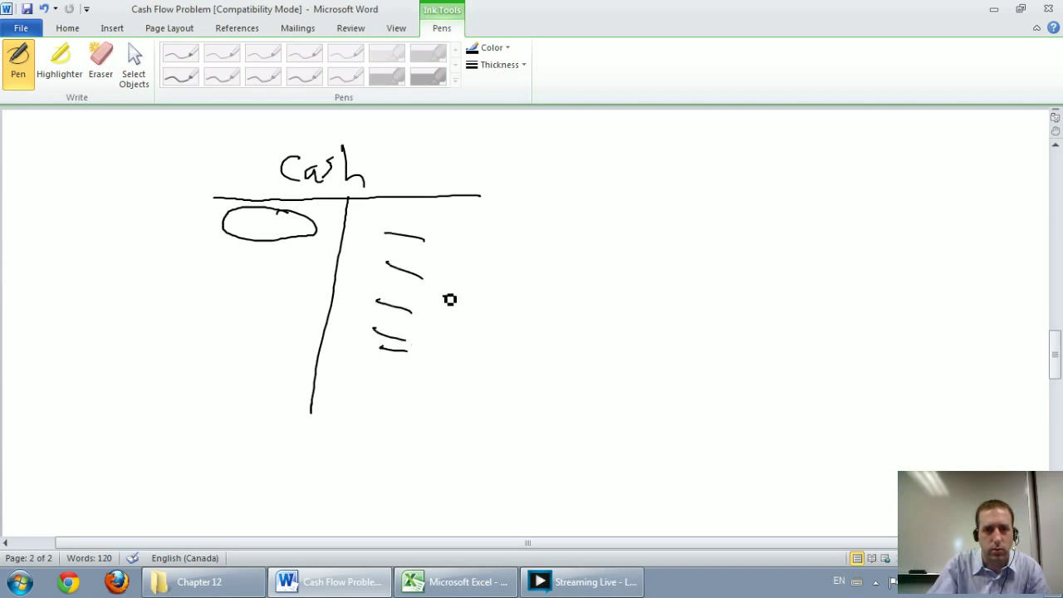
Step: Draw an arrow out from the right side and handwrite 'Cash outflows' beside it
{"action": "mouse_move", "coordinate": [444, 296]}
{"action": "left_mouse_down"}
{"action": "mouse_move", "coordinate": [504, 276]}
{"action": "mouse_move", "coordinate": [506, 296]}
{"action": "left_mouse_up"}
{"action": "left_click_drag", "start_coordinate": [551, 255], "coordinate": [550, 275]}
{"action": "left_click_drag", "start_coordinate": [568, 265], "coordinate": [573, 274]}
{"action": "mouse_move", "coordinate": [591, 249]}
{"action": "left_mouse_down"}
{"action": "mouse_move", "coordinate": [607, 275]}
{"action": "mouse_move", "coordinate": [634, 264]}
{"action": "left_mouse_up"}
{"action": "left_click_drag", "start_coordinate": [639, 259], "coordinate": [665, 274]}
{"action": "mouse_move", "coordinate": [654, 259]}
{"action": "left_mouse_down"}
{"action": "mouse_move", "coordinate": [674, 258]}
{"action": "mouse_move", "coordinate": [683, 270]}
{"action": "left_mouse_up"}
{"action": "mouse_move", "coordinate": [684, 259]}
{"action": "left_mouse_down"}
{"action": "mouse_move", "coordinate": [702, 257]}
{"action": "mouse_move", "coordinate": [703, 276]}
{"action": "mouse_move", "coordinate": [728, 264]}
{"action": "left_mouse_up"}
{"action": "left_click_drag", "start_coordinate": [736, 263], "coordinate": [729, 274]}
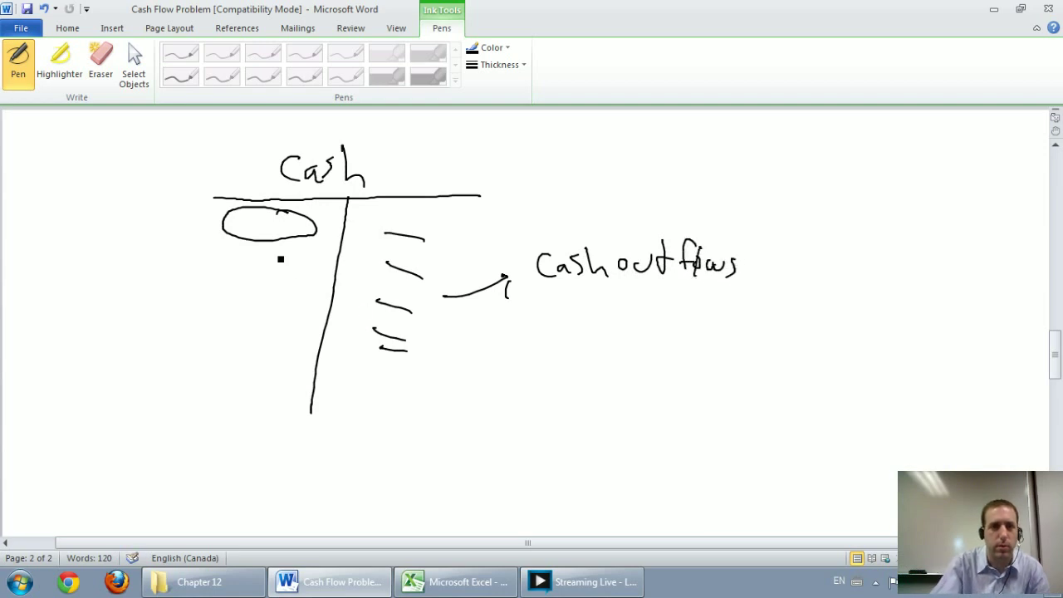
Step: Add left entry dashes labelled 'Cash inflows', then a closing line and circled ending balance
{"action": "mouse_move", "coordinate": [253, 258]}
{"action": "left_mouse_down"}
{"action": "mouse_move", "coordinate": [279, 263]}
{"action": "mouse_move", "coordinate": [283, 290]}
{"action": "left_mouse_up"}
{"action": "mouse_move", "coordinate": [248, 306]}
{"action": "left_mouse_down"}
{"action": "mouse_move", "coordinate": [281, 313]}
{"action": "mouse_move", "coordinate": [279, 331]}
{"action": "mouse_move", "coordinate": [143, 275]}
{"action": "mouse_move", "coordinate": [154, 284]}
{"action": "left_mouse_up"}
{"action": "left_click_drag", "start_coordinate": [171, 274], "coordinate": [178, 283]}
{"action": "left_click_drag", "start_coordinate": [187, 259], "coordinate": [201, 282]}
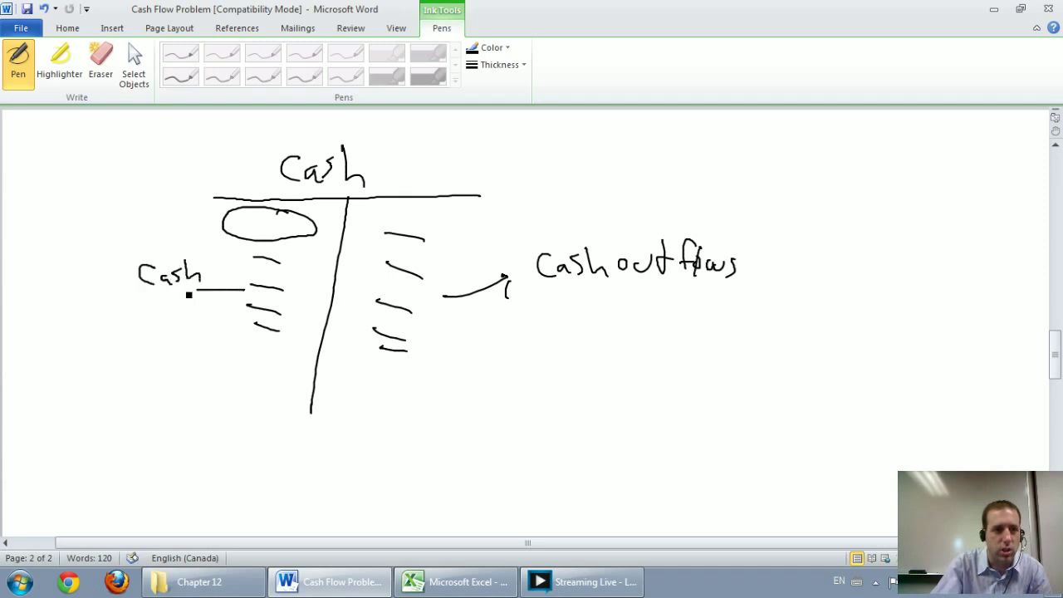
{"action": "left_click_drag", "start_coordinate": [153, 312], "coordinate": [174, 310]}
{"action": "mouse_move", "coordinate": [181, 292]}
{"action": "left_mouse_down"}
{"action": "mouse_move", "coordinate": [176, 317]}
{"action": "mouse_move", "coordinate": [226, 315]}
{"action": "left_mouse_up"}
{"action": "left_click_drag", "start_coordinate": [214, 358], "coordinate": [428, 390]}
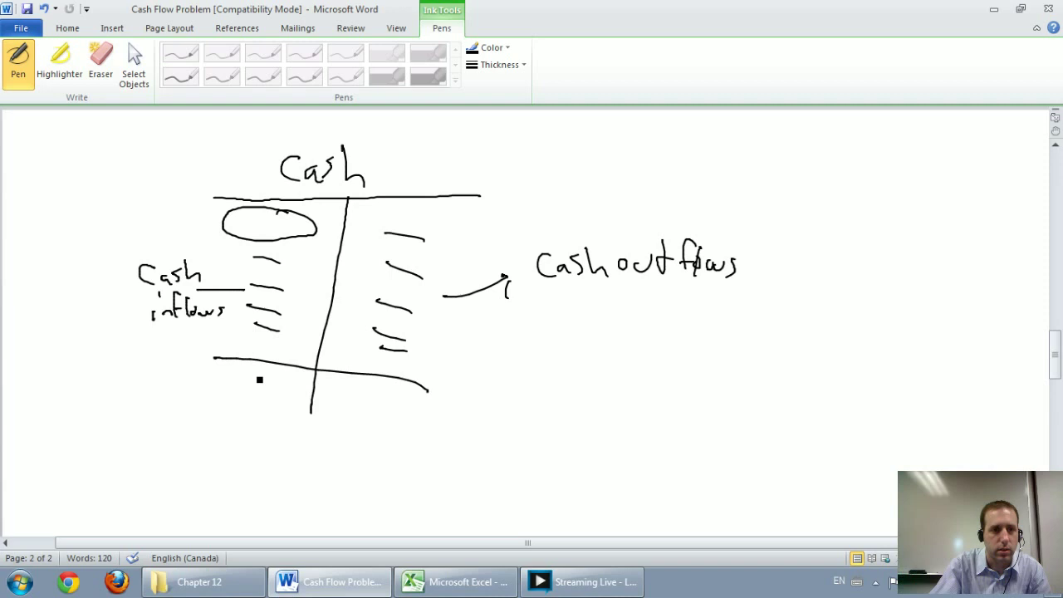
{"action": "left_click_drag", "start_coordinate": [258, 376], "coordinate": [235, 390]}
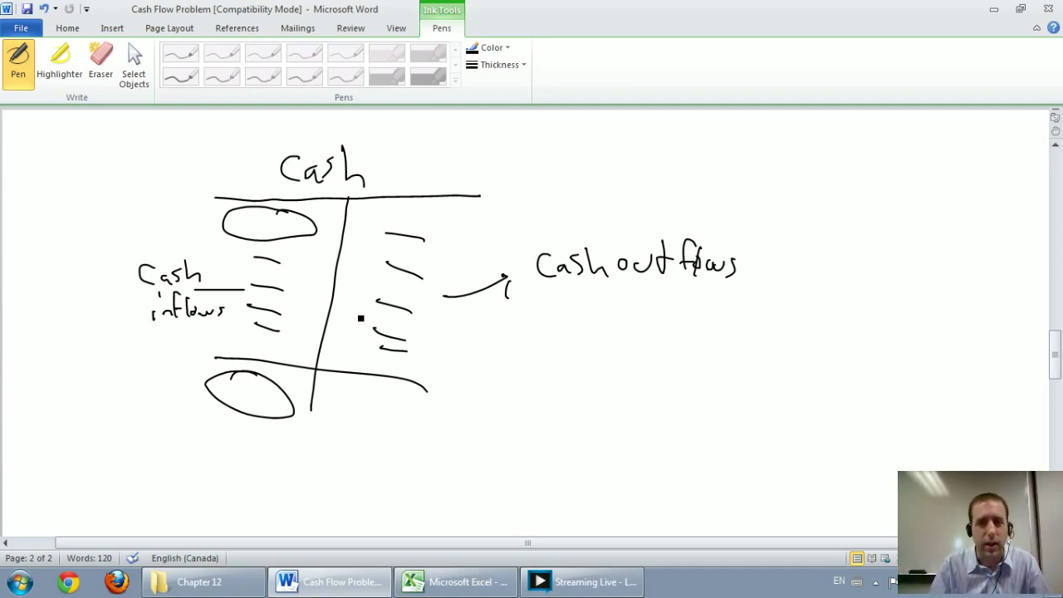
Step: In the blank space below the T-account, handwrite Operating, Investing and Financing left to right
{"action": "scroll", "coordinate": [522, 408], "scroll_direction": "down", "scroll_amount": 6}
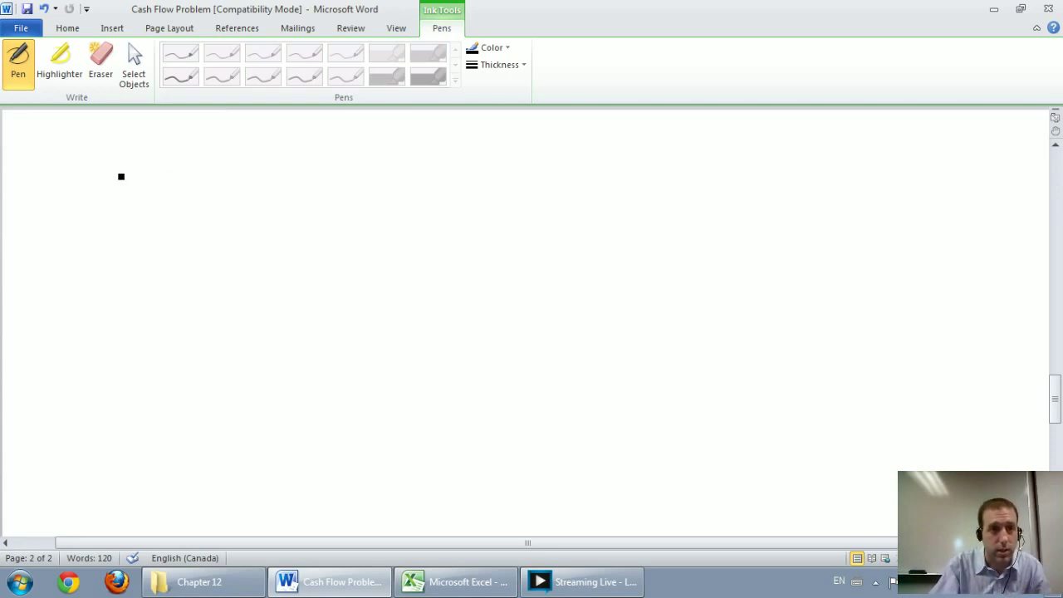
{"action": "left_click_drag", "start_coordinate": [116, 166], "coordinate": [117, 163]}
{"action": "mouse_move", "coordinate": [135, 174]}
{"action": "left_mouse_down"}
{"action": "mouse_move", "coordinate": [140, 199]}
{"action": "mouse_move", "coordinate": [153, 177]}
{"action": "mouse_move", "coordinate": [178, 188]}
{"action": "mouse_move", "coordinate": [235, 177]}
{"action": "mouse_move", "coordinate": [214, 206]}
{"action": "left_mouse_up"}
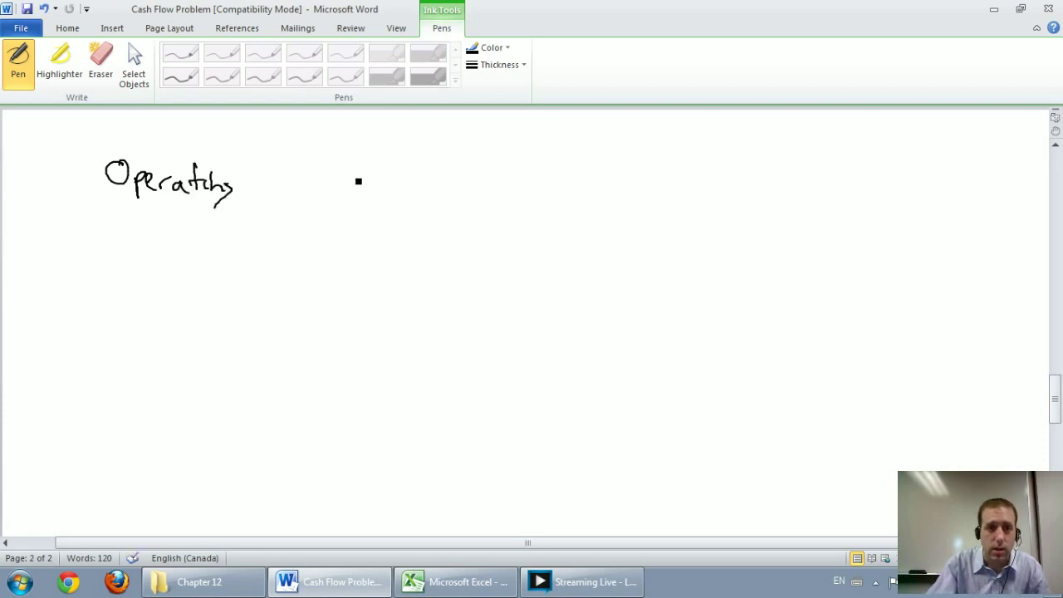
{"action": "mouse_move", "coordinate": [357, 170]}
{"action": "left_mouse_down"}
{"action": "mouse_move", "coordinate": [356, 197]}
{"action": "mouse_move", "coordinate": [369, 168]}
{"action": "left_mouse_up"}
{"action": "mouse_move", "coordinate": [373, 187]}
{"action": "left_mouse_down"}
{"action": "mouse_move", "coordinate": [398, 199]}
{"action": "mouse_move", "coordinate": [448, 194]}
{"action": "mouse_move", "coordinate": [454, 171]}
{"action": "mouse_move", "coordinate": [484, 179]}
{"action": "mouse_move", "coordinate": [486, 231]}
{"action": "left_mouse_up"}
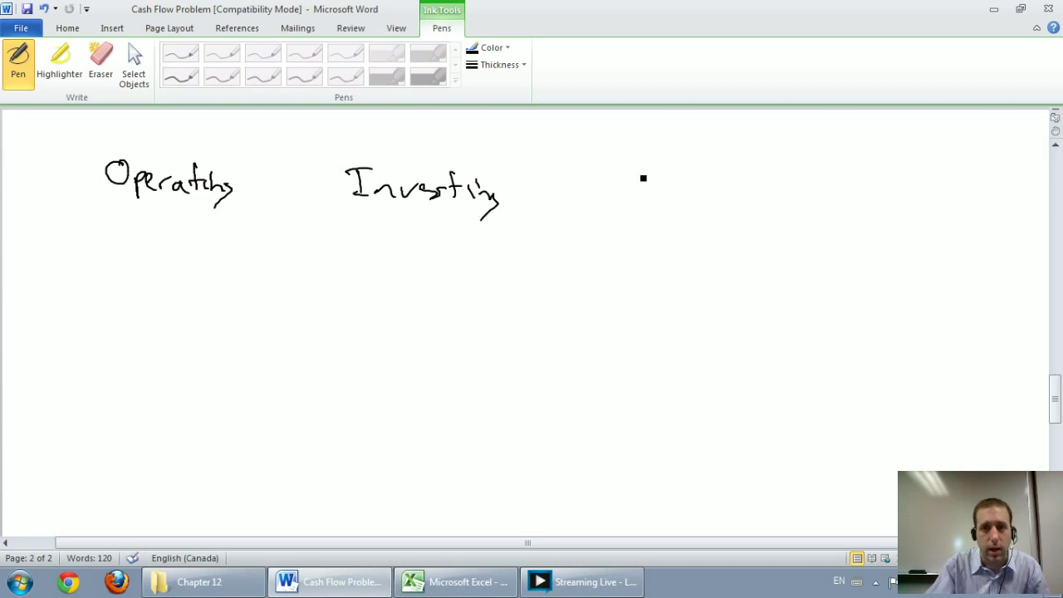
{"action": "mouse_move", "coordinate": [641, 161]}
{"action": "left_mouse_down"}
{"action": "mouse_move", "coordinate": [652, 190]}
{"action": "mouse_move", "coordinate": [764, 197]}
{"action": "mouse_move", "coordinate": [761, 228]}
{"action": "left_mouse_up"}
{"action": "scroll", "coordinate": [762, 225], "scroll_direction": "up", "scroll_amount": 5}
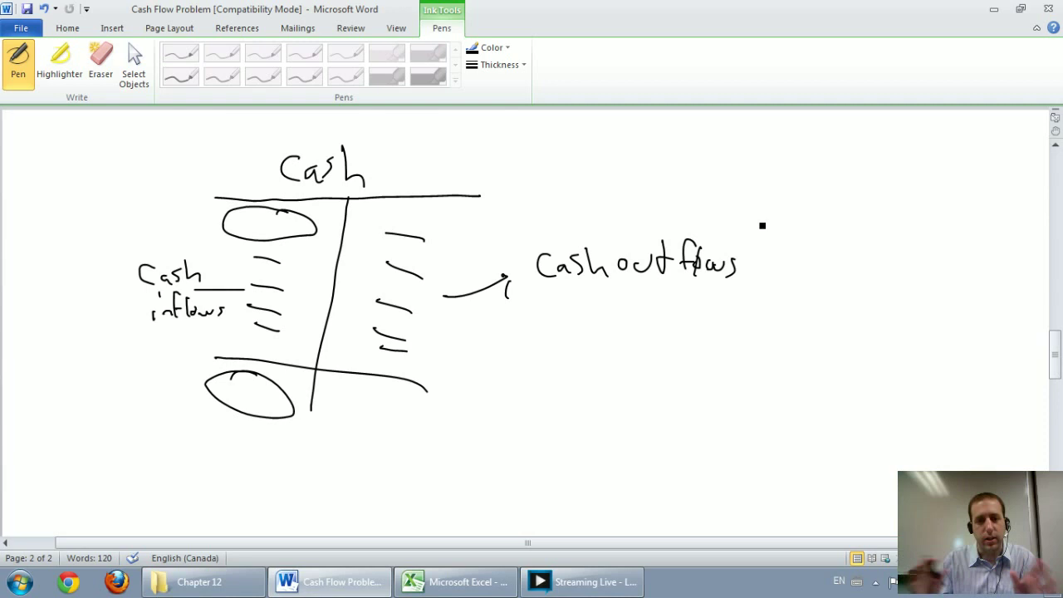
{"action": "scroll", "coordinate": [762, 225], "scroll_direction": "down", "scroll_amount": 8}
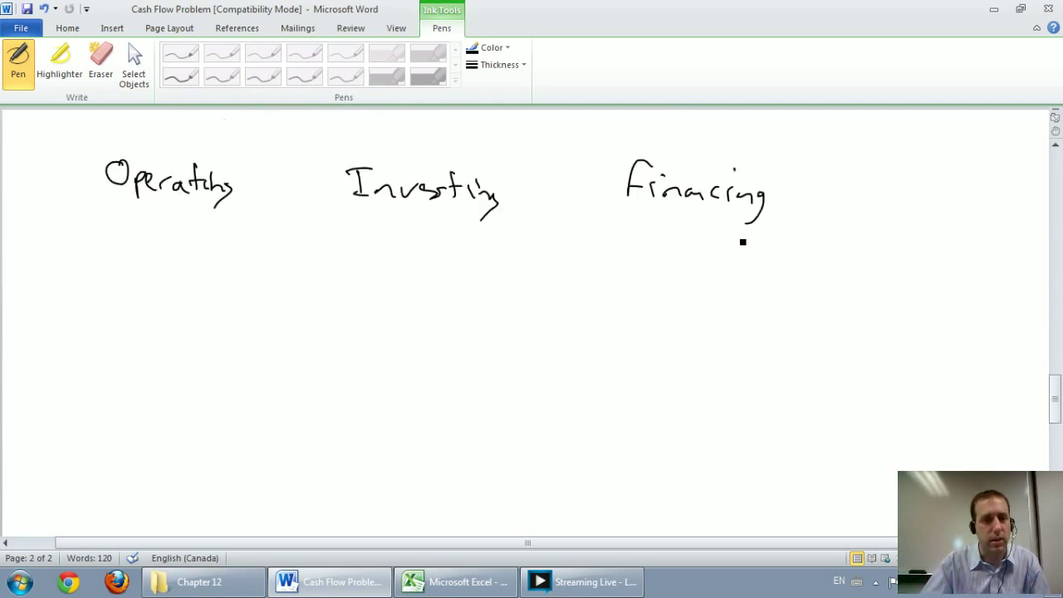
{"action": "scroll", "coordinate": [740, 241], "scroll_direction": "up", "scroll_amount": 4}
{"action": "scroll", "coordinate": [740, 241], "scroll_direction": "down", "scroll_amount": 4}
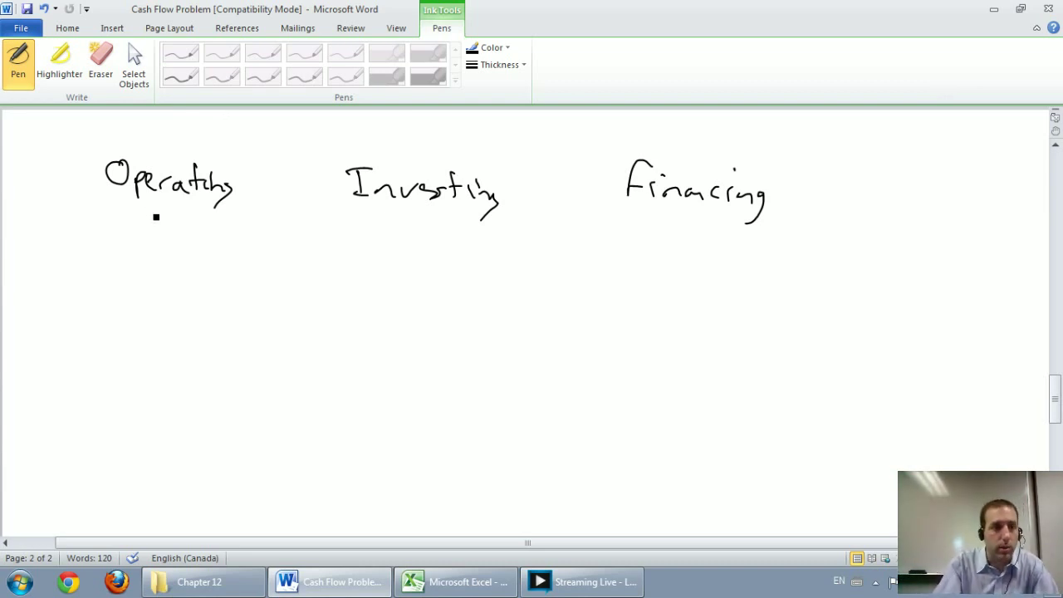
Step: Under Operating, handwrite an arrow to 'Cash Tx', then another arrow to 'NI'
{"action": "mouse_move", "coordinate": [156, 201]}
{"action": "left_mouse_down"}
{"action": "mouse_move", "coordinate": [155, 233]}
{"action": "mouse_move", "coordinate": [178, 231]}
{"action": "left_mouse_up"}
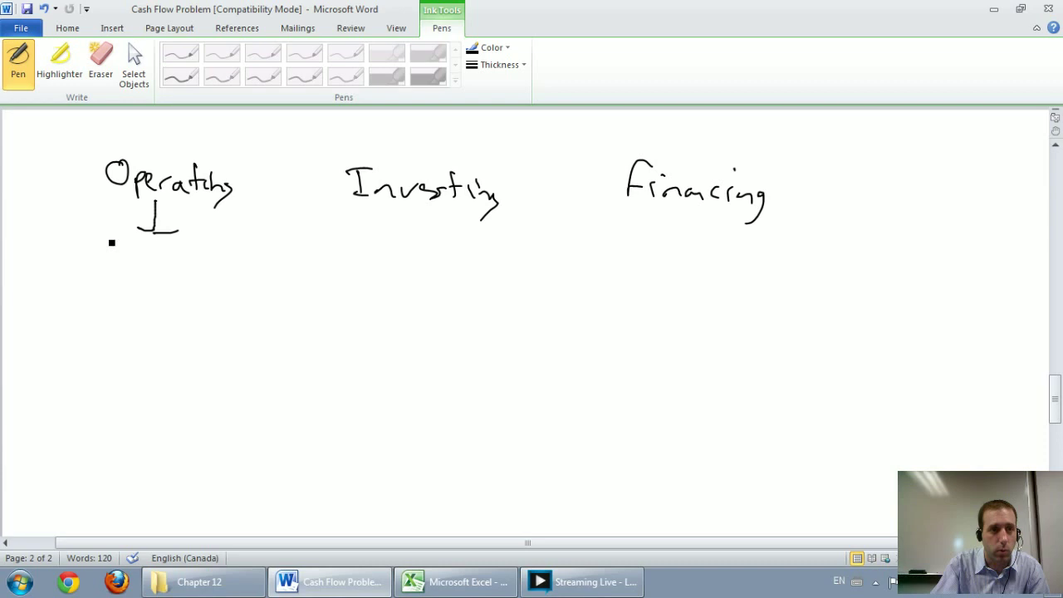
{"action": "mouse_move", "coordinate": [103, 238]}
{"action": "left_mouse_down"}
{"action": "mouse_move", "coordinate": [103, 254]}
{"action": "mouse_move", "coordinate": [121, 255]}
{"action": "left_mouse_up"}
{"action": "mouse_move", "coordinate": [131, 241]}
{"action": "left_mouse_down"}
{"action": "mouse_move", "coordinate": [121, 254]}
{"action": "mouse_move", "coordinate": [153, 261]}
{"action": "mouse_move", "coordinate": [180, 259]}
{"action": "mouse_move", "coordinate": [193, 240]}
{"action": "left_mouse_up"}
{"action": "mouse_move", "coordinate": [196, 258]}
{"action": "left_mouse_down"}
{"action": "mouse_move", "coordinate": [212, 247]}
{"action": "mouse_move", "coordinate": [219, 262]}
{"action": "left_mouse_up"}
{"action": "left_click_drag", "start_coordinate": [146, 271], "coordinate": [146, 295]}
{"action": "left_click_drag", "start_coordinate": [133, 294], "coordinate": [166, 292]}
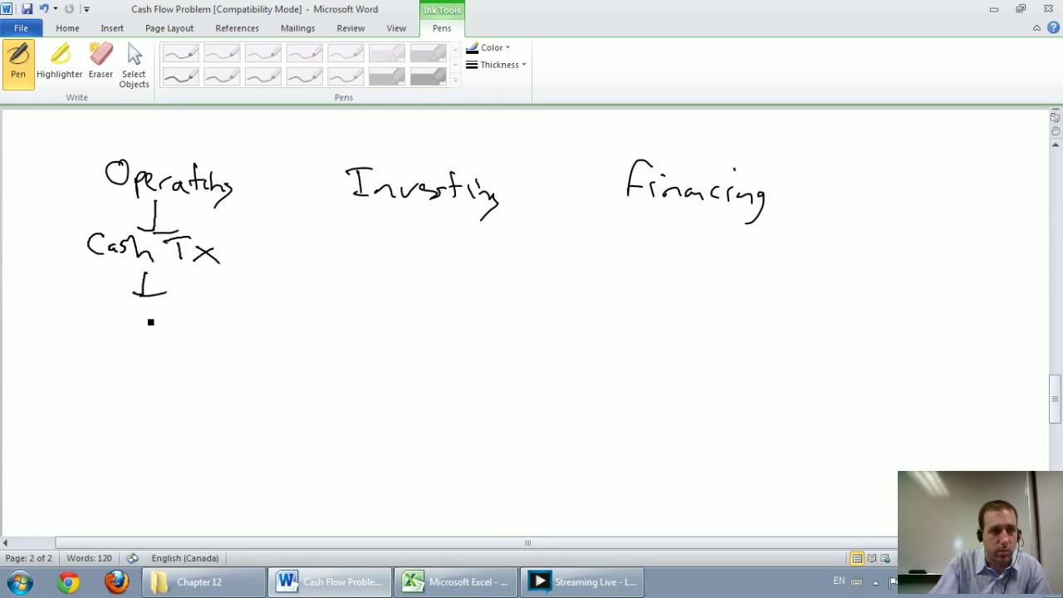
{"action": "mouse_move", "coordinate": [112, 331]}
{"action": "left_mouse_down"}
{"action": "mouse_move", "coordinate": [118, 312]}
{"action": "mouse_move", "coordinate": [129, 333]}
{"action": "left_mouse_up"}
{"action": "left_click_drag", "start_coordinate": [130, 333], "coordinate": [131, 310]}
{"action": "mouse_move", "coordinate": [154, 316]}
{"action": "left_mouse_down"}
{"action": "mouse_move", "coordinate": [154, 335]}
{"action": "mouse_move", "coordinate": [171, 336]}
{"action": "left_mouse_up"}
{"action": "left_click_drag", "start_coordinate": [141, 315], "coordinate": [172, 313]}
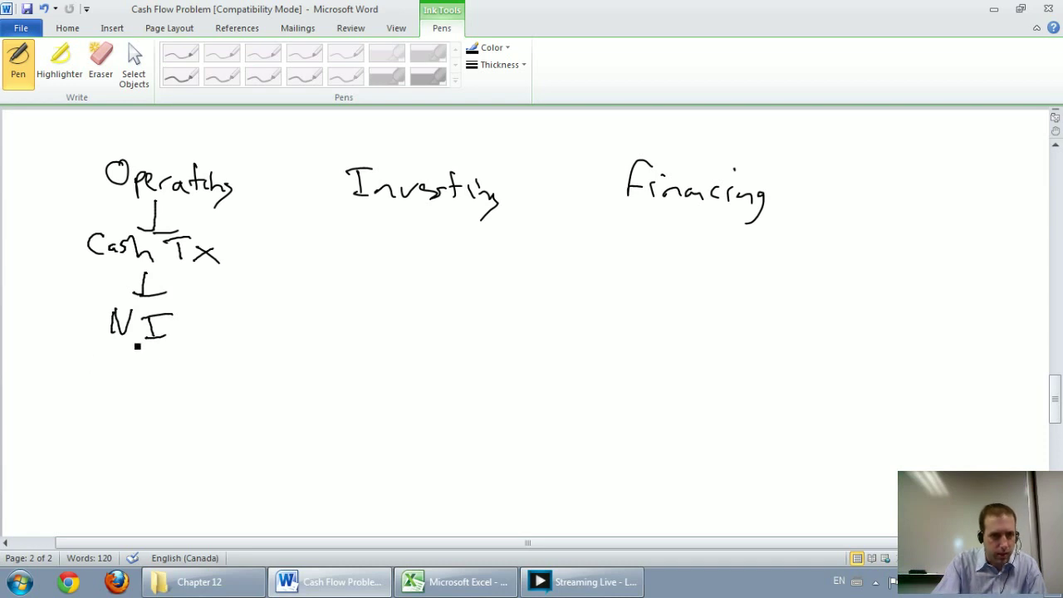
Step: Add an arrow below NI and write 'Cash collections from customers'
{"action": "mouse_move", "coordinate": [137, 348]}
{"action": "left_mouse_down"}
{"action": "mouse_move", "coordinate": [133, 375]}
{"action": "mouse_move", "coordinate": [146, 361]}
{"action": "left_mouse_up"}
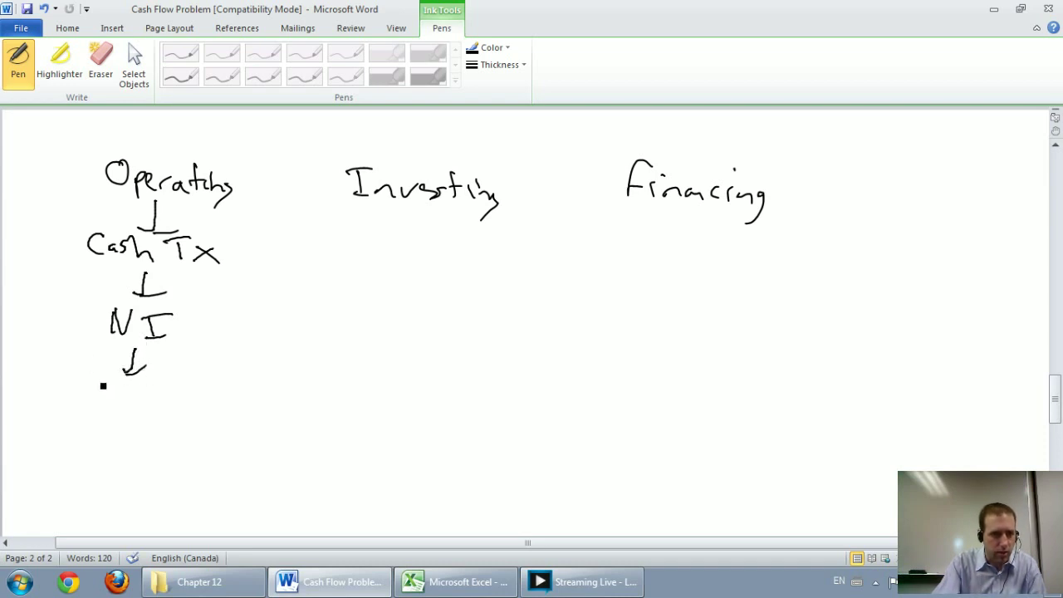
{"action": "left_click_drag", "start_coordinate": [81, 379], "coordinate": [79, 398]}
{"action": "mouse_move", "coordinate": [90, 387]}
{"action": "left_mouse_down"}
{"action": "mouse_move", "coordinate": [92, 395]}
{"action": "mouse_move", "coordinate": [166, 379]}
{"action": "mouse_move", "coordinate": [181, 393]}
{"action": "mouse_move", "coordinate": [228, 387]}
{"action": "mouse_move", "coordinate": [254, 399]}
{"action": "left_mouse_up"}
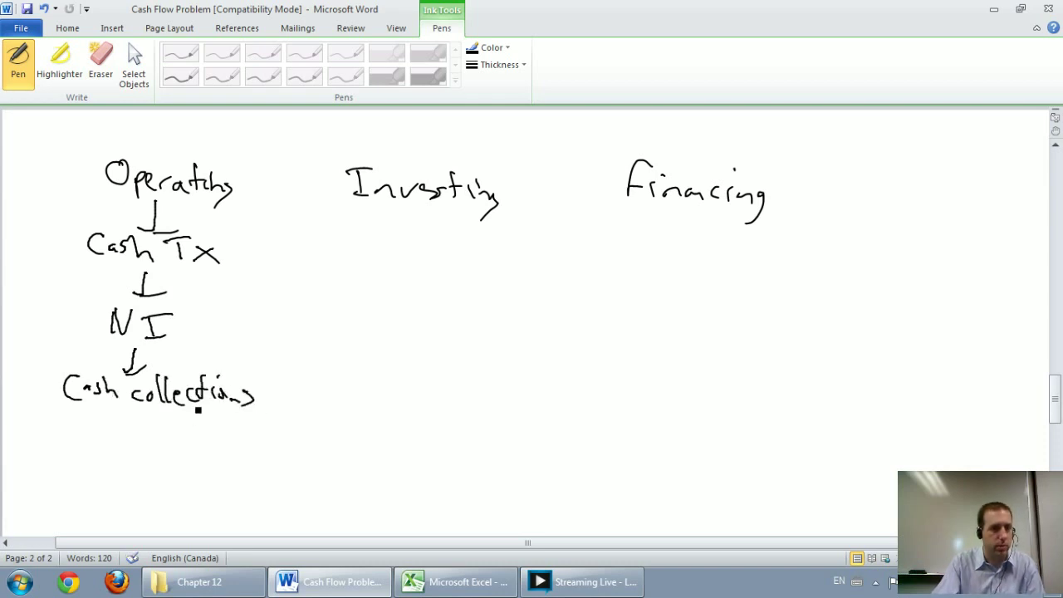
{"action": "mouse_move", "coordinate": [173, 416]}
{"action": "left_mouse_down"}
{"action": "mouse_move", "coordinate": [159, 423]}
{"action": "mouse_move", "coordinate": [211, 432]}
{"action": "mouse_move", "coordinate": [283, 421]}
{"action": "left_mouse_up"}
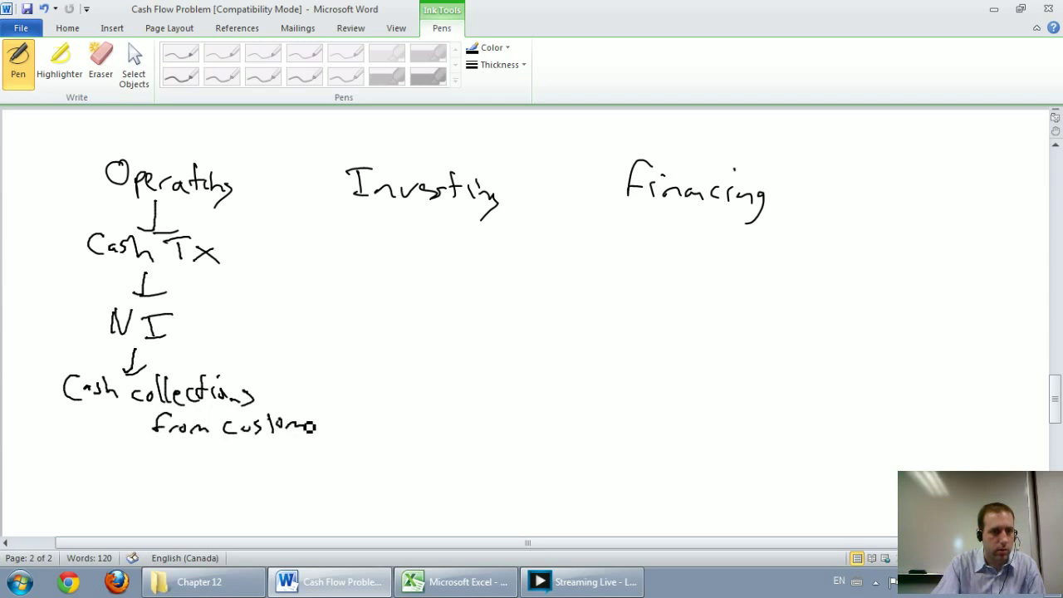
{"action": "left_click_drag", "start_coordinate": [310, 427], "coordinate": [333, 441]}
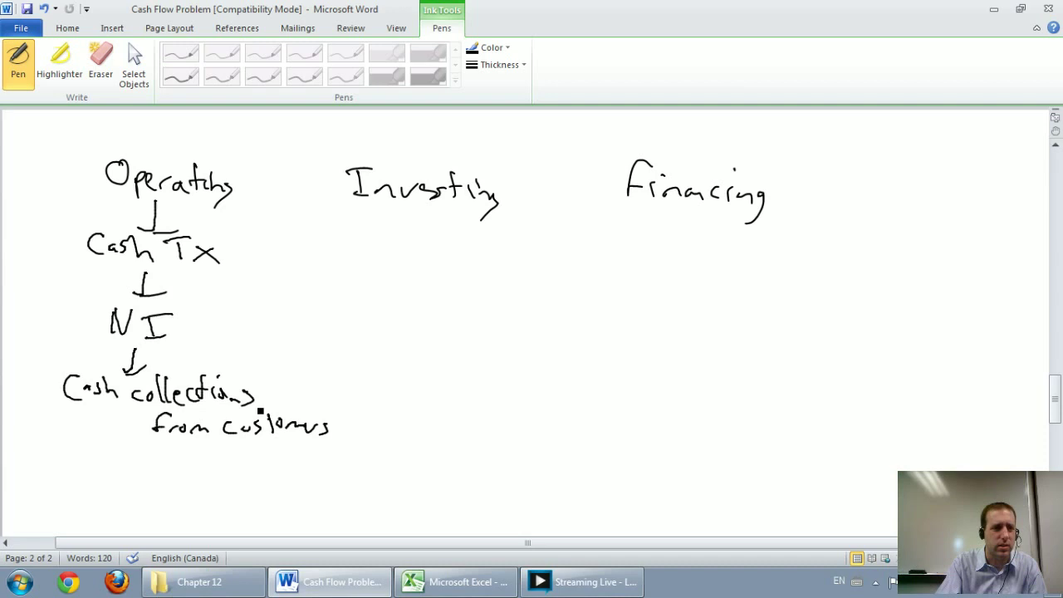
Step: Continue with arrows to 'Cash payments for expenses' and 'Cash payments for merch.'
{"action": "left_click_drag", "start_coordinate": [124, 421], "coordinate": [145, 449]}
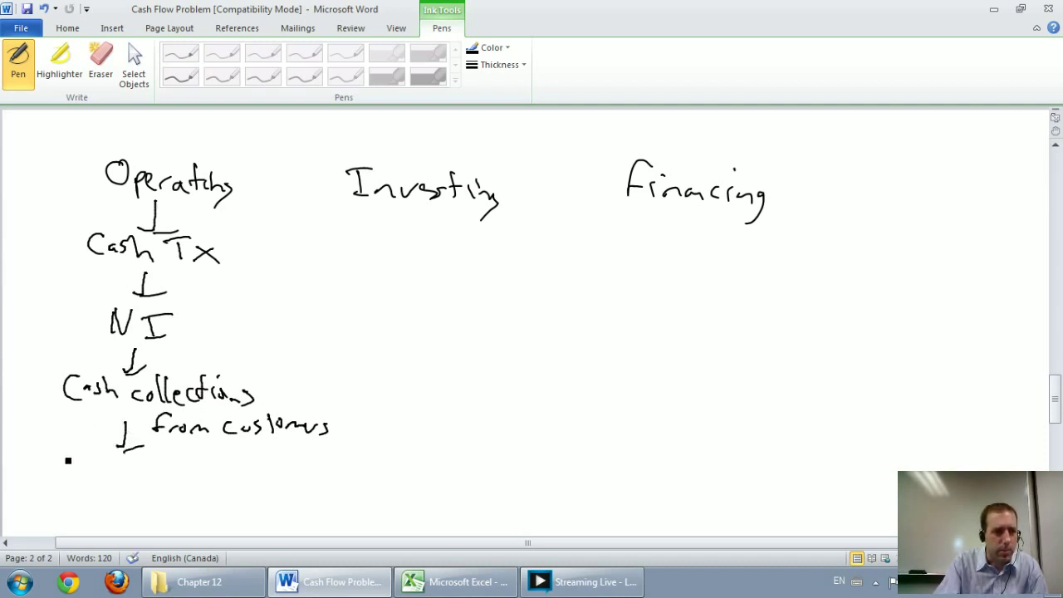
{"action": "mouse_move", "coordinate": [69, 454]}
{"action": "left_mouse_down"}
{"action": "mouse_move", "coordinate": [66, 473]}
{"action": "mouse_move", "coordinate": [88, 473]}
{"action": "left_mouse_up"}
{"action": "mouse_move", "coordinate": [100, 448]}
{"action": "left_mouse_down"}
{"action": "mouse_move", "coordinate": [117, 473]}
{"action": "mouse_move", "coordinate": [139, 480]}
{"action": "mouse_move", "coordinate": [240, 468]}
{"action": "mouse_move", "coordinate": [370, 478]}
{"action": "left_mouse_up"}
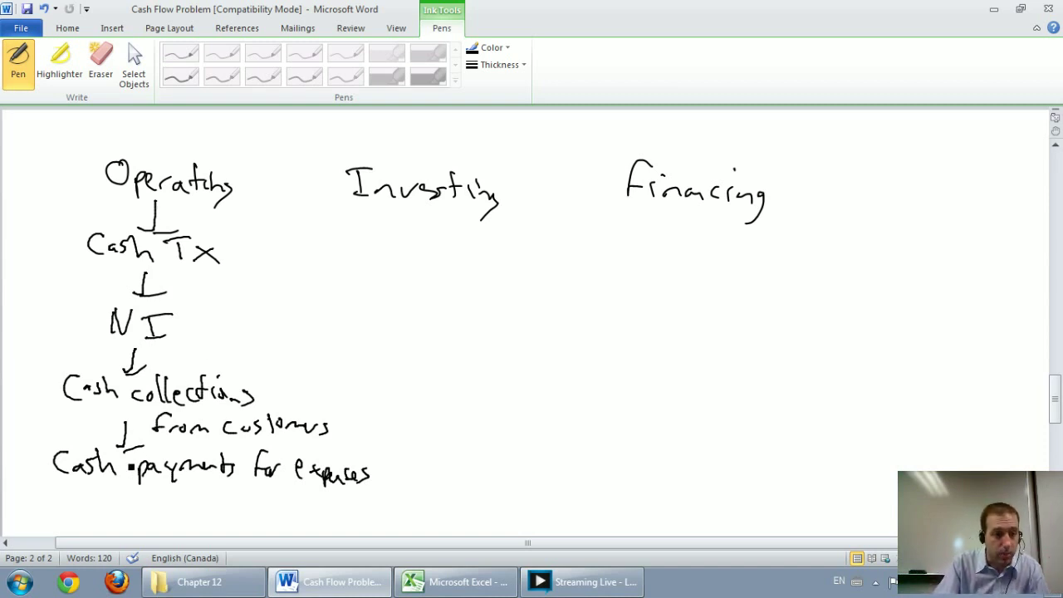
{"action": "left_click_drag", "start_coordinate": [128, 482], "coordinate": [125, 496]}
{"action": "left_click_drag", "start_coordinate": [116, 496], "coordinate": [143, 496]}
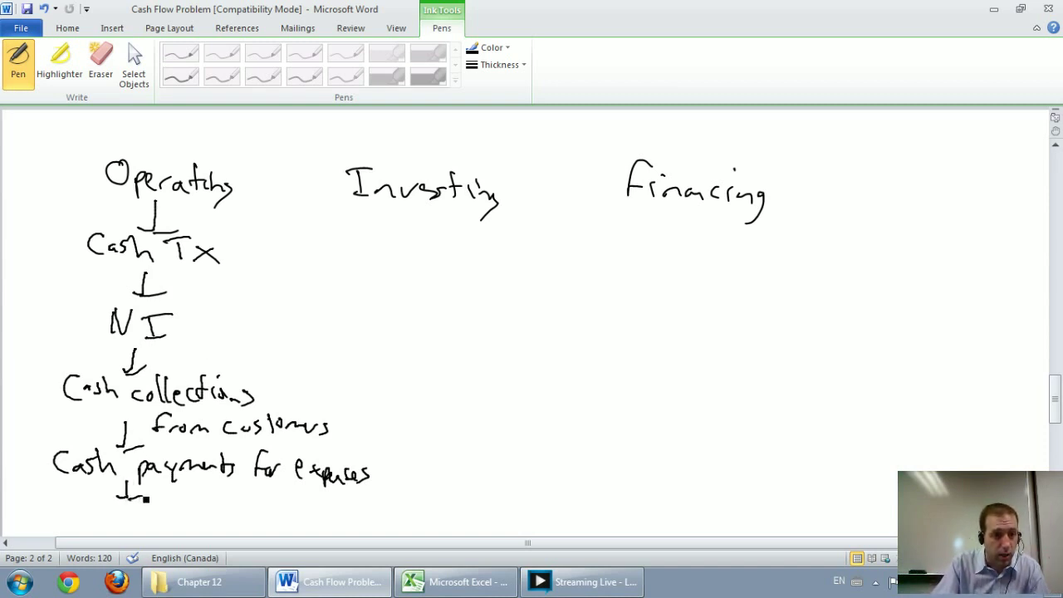
{"action": "mouse_move", "coordinate": [60, 503]}
{"action": "left_mouse_down"}
{"action": "mouse_move", "coordinate": [78, 517]}
{"action": "mouse_move", "coordinate": [182, 513]}
{"action": "mouse_move", "coordinate": [222, 529]}
{"action": "mouse_move", "coordinate": [244, 500]}
{"action": "mouse_move", "coordinate": [258, 519]}
{"action": "mouse_move", "coordinate": [373, 520]}
{"action": "left_mouse_up"}
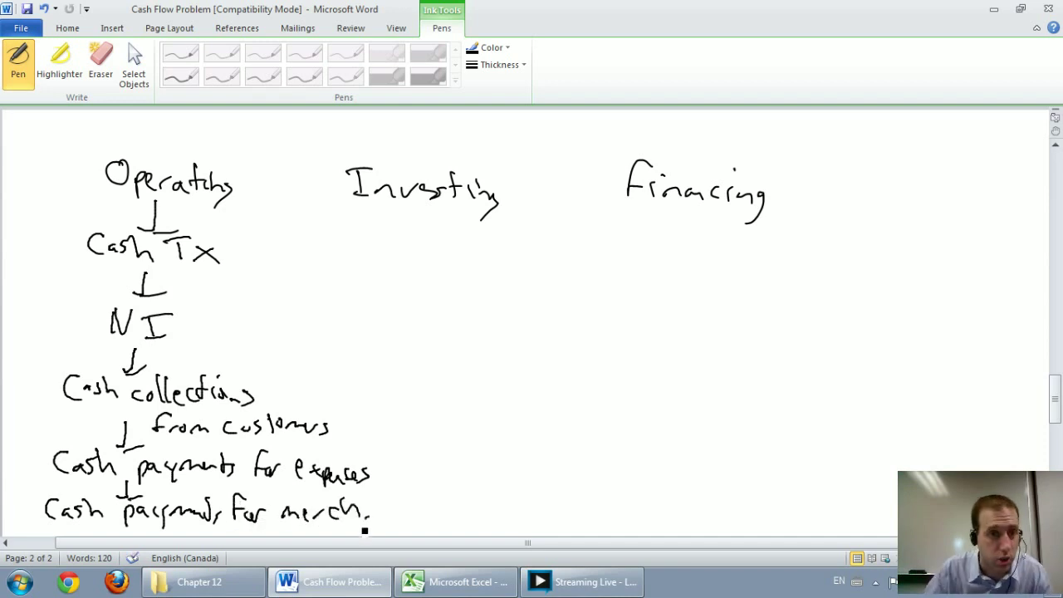
{"action": "scroll", "coordinate": [365, 529], "scroll_direction": "down", "scroll_amount": 2}
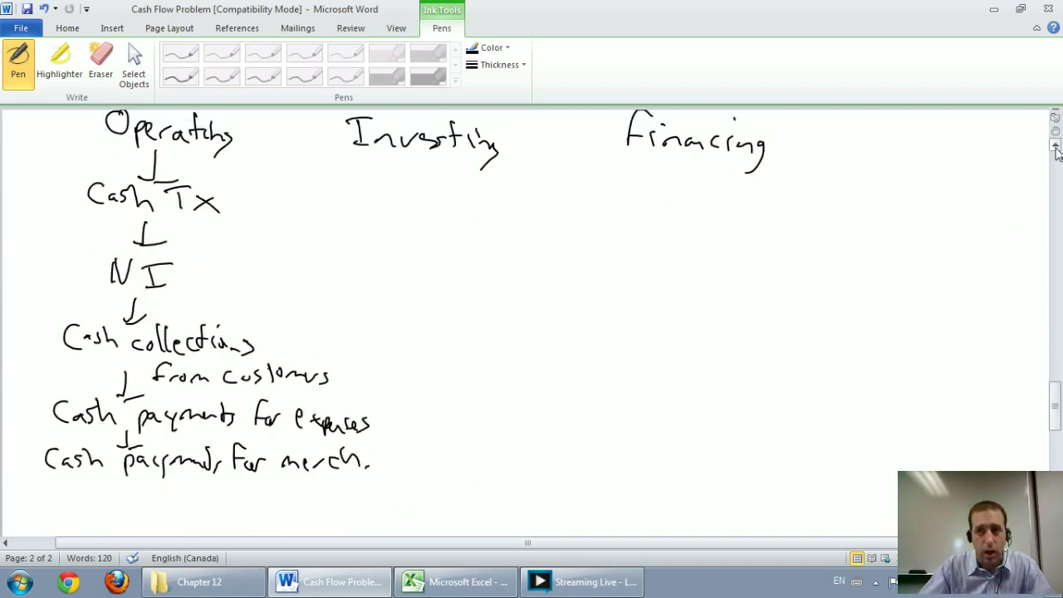
{"action": "scroll", "coordinate": [1056, 157], "scroll_direction": "up", "scroll_amount": 1}
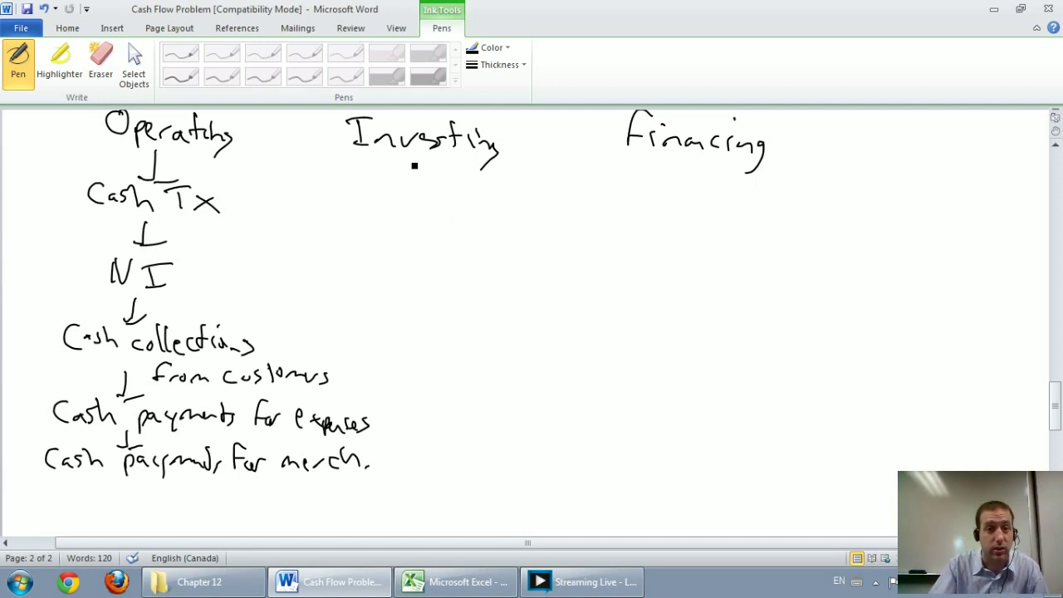
Step: Draw an arrow to 'LT-A' under Investing and bracket off the Operating column
{"action": "left_click_drag", "start_coordinate": [410, 154], "coordinate": [408, 177]}
{"action": "left_click_drag", "start_coordinate": [399, 177], "coordinate": [431, 174]}
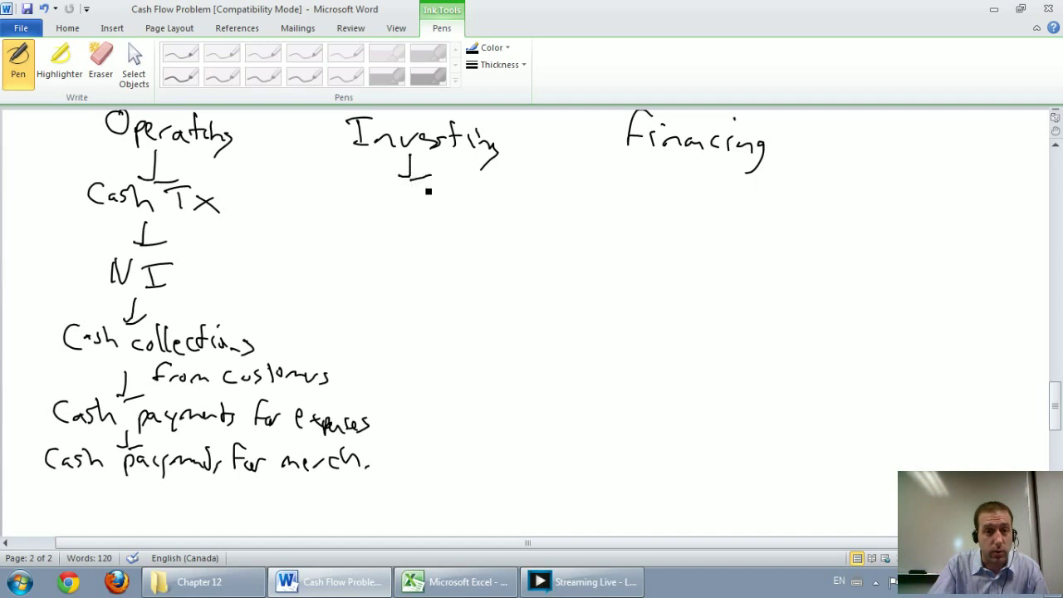
{"action": "mouse_move", "coordinate": [354, 202]}
{"action": "left_mouse_down"}
{"action": "mouse_move", "coordinate": [366, 222]}
{"action": "mouse_move", "coordinate": [388, 213]}
{"action": "mouse_move", "coordinate": [384, 226]}
{"action": "left_mouse_up"}
{"action": "mouse_move", "coordinate": [372, 201]}
{"action": "left_mouse_down"}
{"action": "mouse_move", "coordinate": [400, 201]}
{"action": "mouse_move", "coordinate": [460, 229]}
{"action": "left_mouse_up"}
{"action": "left_click_drag", "start_coordinate": [441, 219], "coordinate": [456, 218]}
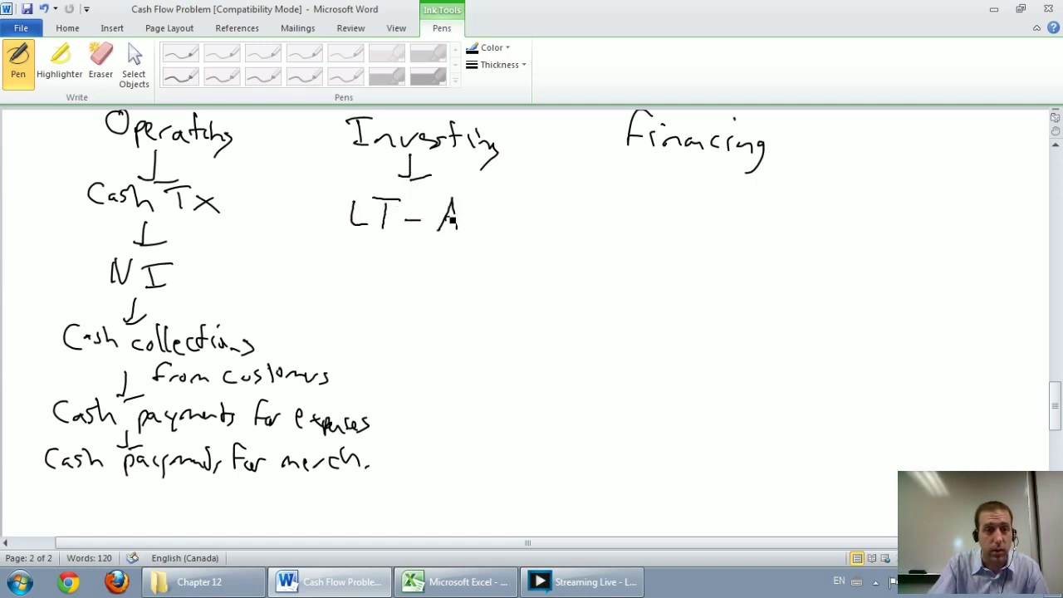
{"action": "mouse_move", "coordinate": [303, 142]}
{"action": "left_mouse_down"}
{"action": "mouse_move", "coordinate": [295, 268]}
{"action": "mouse_move", "coordinate": [347, 332]}
{"action": "mouse_move", "coordinate": [372, 434]}
{"action": "mouse_move", "coordinate": [368, 497]}
{"action": "left_mouse_up"}
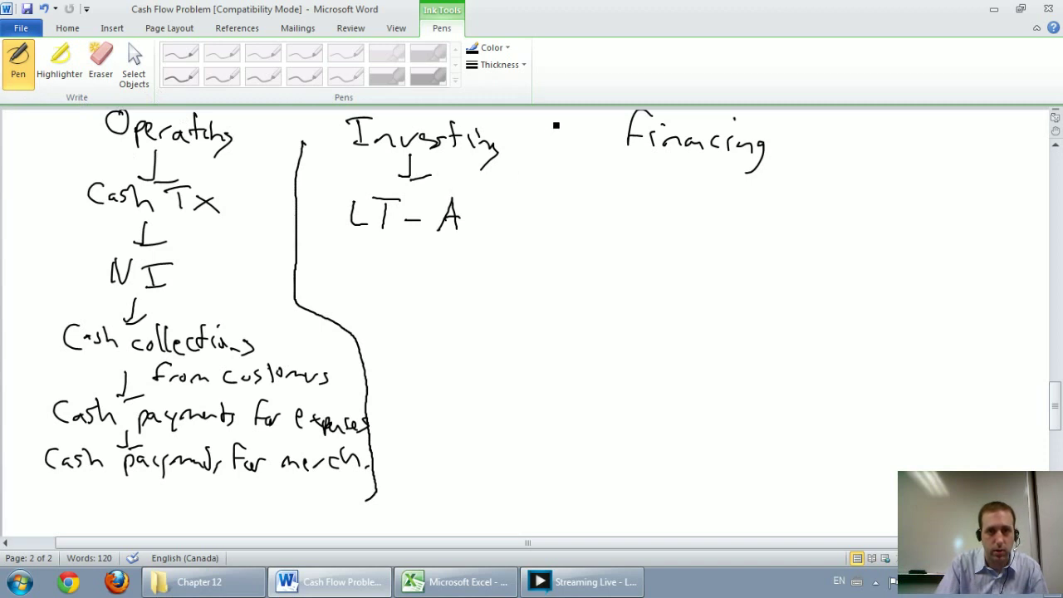
Step: Draw a divider before Financing and write 'Purchases and Sales of LT-A' under Investing
{"action": "left_click_drag", "start_coordinate": [554, 122], "coordinate": [535, 482]}
{"action": "mouse_move", "coordinate": [329, 282]}
{"action": "left_mouse_down"}
{"action": "mouse_move", "coordinate": [333, 268]}
{"action": "mouse_move", "coordinate": [349, 279]}
{"action": "left_mouse_up"}
{"action": "mouse_move", "coordinate": [359, 273]}
{"action": "left_mouse_down"}
{"action": "mouse_move", "coordinate": [352, 281]}
{"action": "mouse_move", "coordinate": [505, 275]}
{"action": "left_mouse_up"}
{"action": "mouse_move", "coordinate": [396, 301]}
{"action": "left_mouse_down"}
{"action": "mouse_move", "coordinate": [384, 320]}
{"action": "mouse_move", "coordinate": [427, 320]}
{"action": "mouse_move", "coordinate": [406, 344]}
{"action": "mouse_move", "coordinate": [420, 364]}
{"action": "left_mouse_up"}
{"action": "mouse_move", "coordinate": [417, 353]}
{"action": "left_mouse_down"}
{"action": "mouse_move", "coordinate": [436, 350]}
{"action": "mouse_move", "coordinate": [397, 399]}
{"action": "mouse_move", "coordinate": [410, 400]}
{"action": "left_mouse_up"}
{"action": "mouse_move", "coordinate": [422, 379]}
{"action": "left_mouse_down"}
{"action": "mouse_move", "coordinate": [421, 405]}
{"action": "mouse_move", "coordinate": [432, 378]}
{"action": "mouse_move", "coordinate": [453, 395]}
{"action": "left_mouse_up"}
{"action": "mouse_move", "coordinate": [456, 404]}
{"action": "left_mouse_down"}
{"action": "mouse_move", "coordinate": [470, 378]}
{"action": "mouse_move", "coordinate": [480, 400]}
{"action": "left_mouse_up"}
{"action": "left_click_drag", "start_coordinate": [464, 394], "coordinate": [474, 404]}
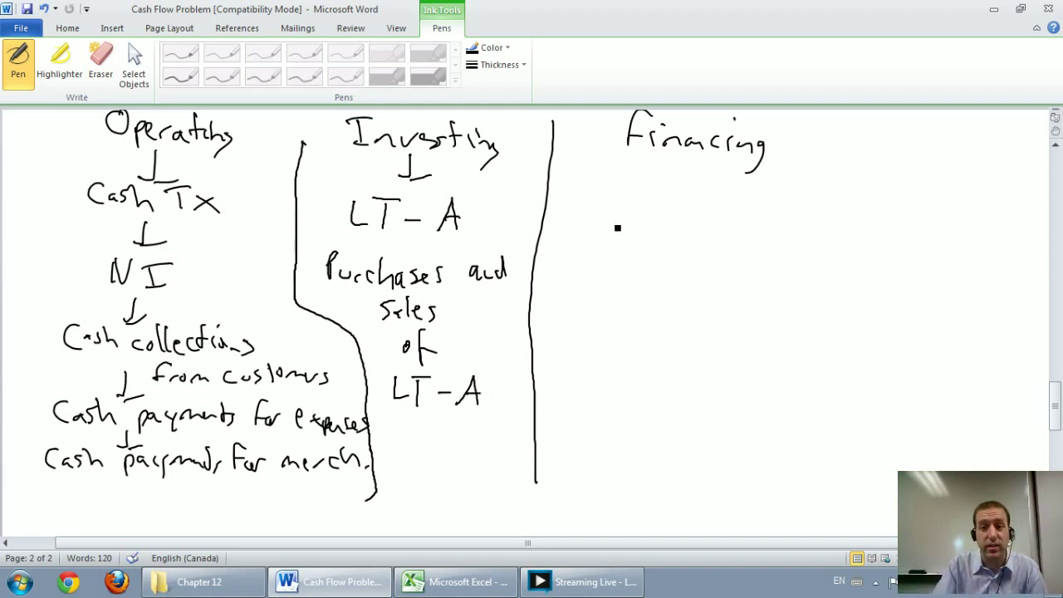
Step: Draw an arrow under Financing pointing to 'LT-L, SE'
{"action": "mouse_move", "coordinate": [681, 163]}
{"action": "left_mouse_down"}
{"action": "mouse_move", "coordinate": [673, 186]}
{"action": "mouse_move", "coordinate": [695, 177]}
{"action": "left_mouse_up"}
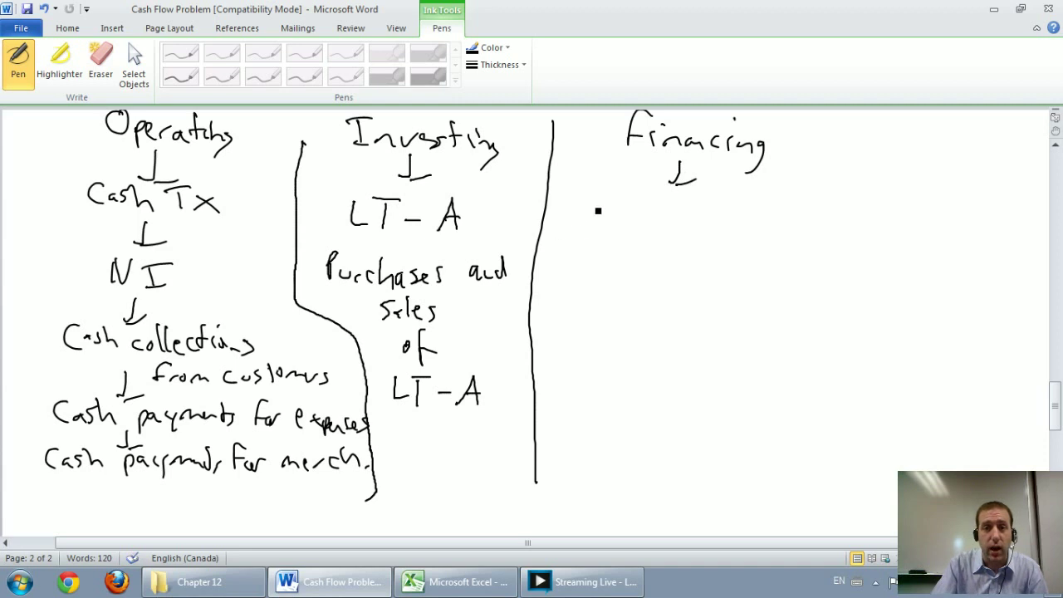
{"action": "mouse_move", "coordinate": [595, 201]}
{"action": "left_mouse_down"}
{"action": "mouse_move", "coordinate": [610, 220]}
{"action": "mouse_move", "coordinate": [644, 213]}
{"action": "mouse_move", "coordinate": [683, 239]}
{"action": "left_mouse_up"}
{"action": "left_click_drag", "start_coordinate": [729, 207], "coordinate": [717, 234]}
{"action": "mouse_move", "coordinate": [757, 211]}
{"action": "left_mouse_down"}
{"action": "mouse_move", "coordinate": [747, 221]}
{"action": "mouse_move", "coordinate": [762, 229]}
{"action": "left_mouse_up"}
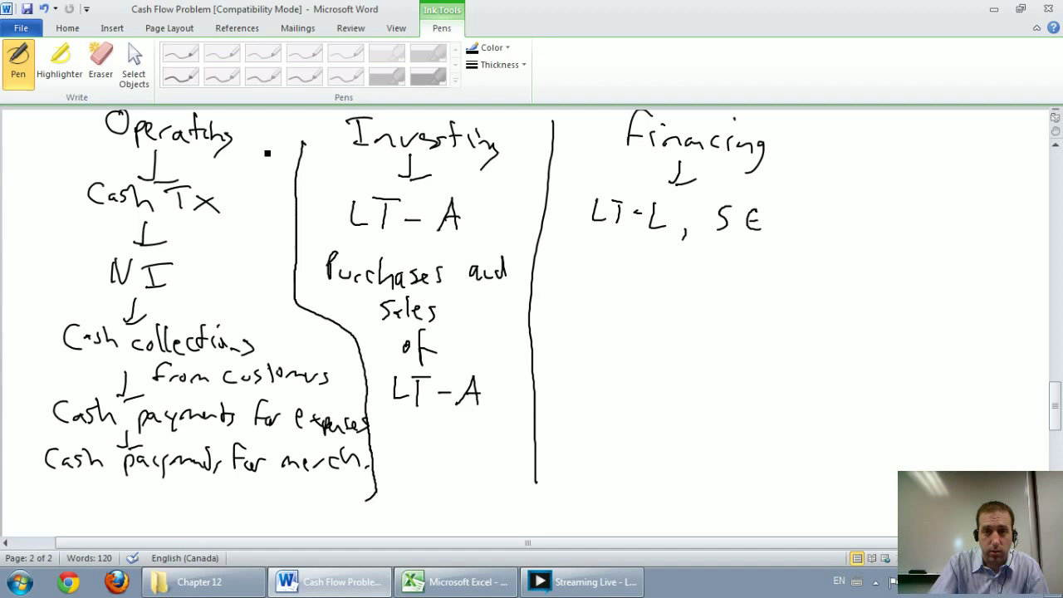
Step: List 'Borrowing/repaying', 'Issuing shares/repurchasing' and 'Dividends' below LT-L, SE
{"action": "mouse_move", "coordinate": [571, 249]}
{"action": "left_mouse_down"}
{"action": "mouse_move", "coordinate": [572, 267]}
{"action": "mouse_move", "coordinate": [612, 280]}
{"action": "mouse_move", "coordinate": [701, 278]}
{"action": "mouse_move", "coordinate": [680, 304]}
{"action": "left_mouse_up"}
{"action": "mouse_move", "coordinate": [572, 317]}
{"action": "left_mouse_down"}
{"action": "mouse_move", "coordinate": [571, 305]}
{"action": "mouse_move", "coordinate": [661, 326]}
{"action": "mouse_move", "coordinate": [656, 341]}
{"action": "mouse_move", "coordinate": [770, 330]}
{"action": "left_mouse_up"}
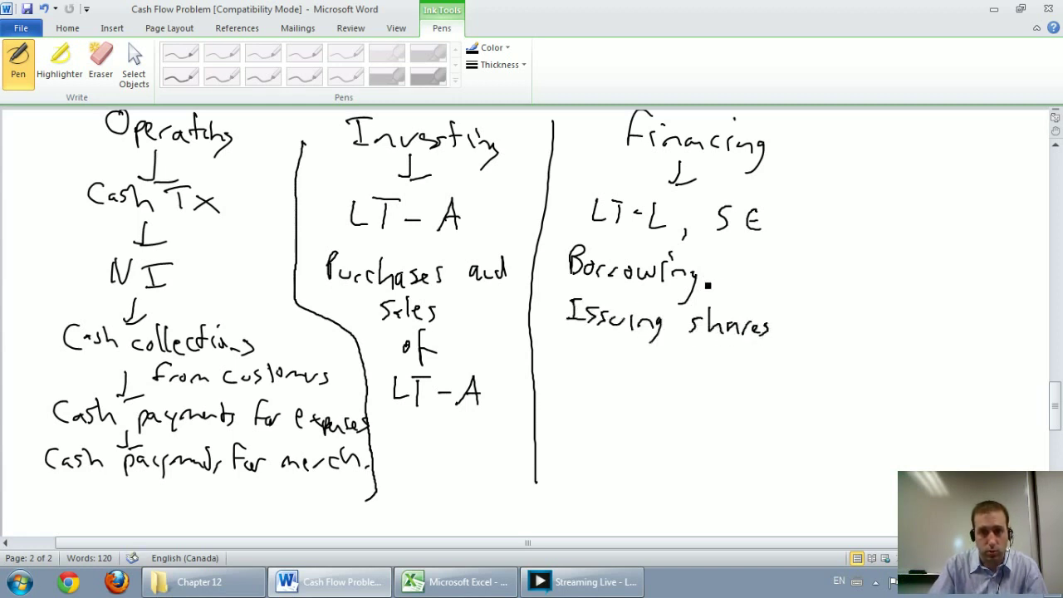
{"action": "left_click_drag", "start_coordinate": [733, 248], "coordinate": [708, 294]}
{"action": "mouse_move", "coordinate": [732, 290]}
{"action": "left_mouse_down"}
{"action": "mouse_move", "coordinate": [740, 277]}
{"action": "mouse_move", "coordinate": [759, 288]}
{"action": "mouse_move", "coordinate": [780, 274]}
{"action": "mouse_move", "coordinate": [847, 279]}
{"action": "left_mouse_up"}
{"action": "mouse_move", "coordinate": [802, 305]}
{"action": "left_mouse_down"}
{"action": "mouse_move", "coordinate": [775, 352]}
{"action": "mouse_move", "coordinate": [813, 328]}
{"action": "mouse_move", "coordinate": [924, 333]}
{"action": "mouse_move", "coordinate": [947, 341]}
{"action": "mouse_move", "coordinate": [933, 363]}
{"action": "left_mouse_up"}
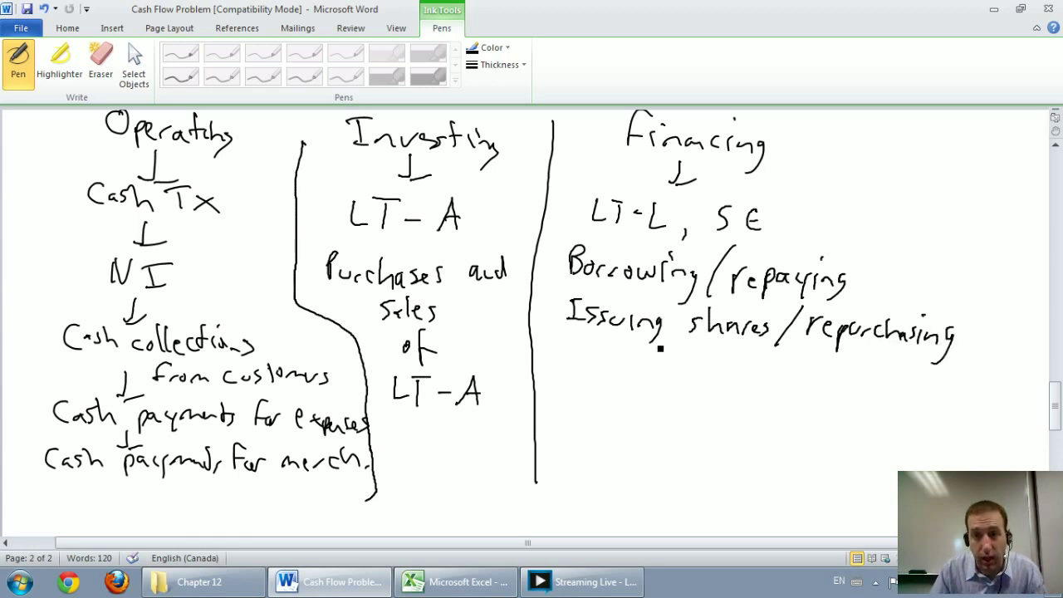
{"action": "mouse_move", "coordinate": [573, 349]}
{"action": "left_mouse_down"}
{"action": "mouse_move", "coordinate": [575, 364]}
{"action": "mouse_move", "coordinate": [593, 369]}
{"action": "mouse_move", "coordinate": [649, 362]}
{"action": "mouse_move", "coordinate": [704, 376]}
{"action": "left_mouse_up"}
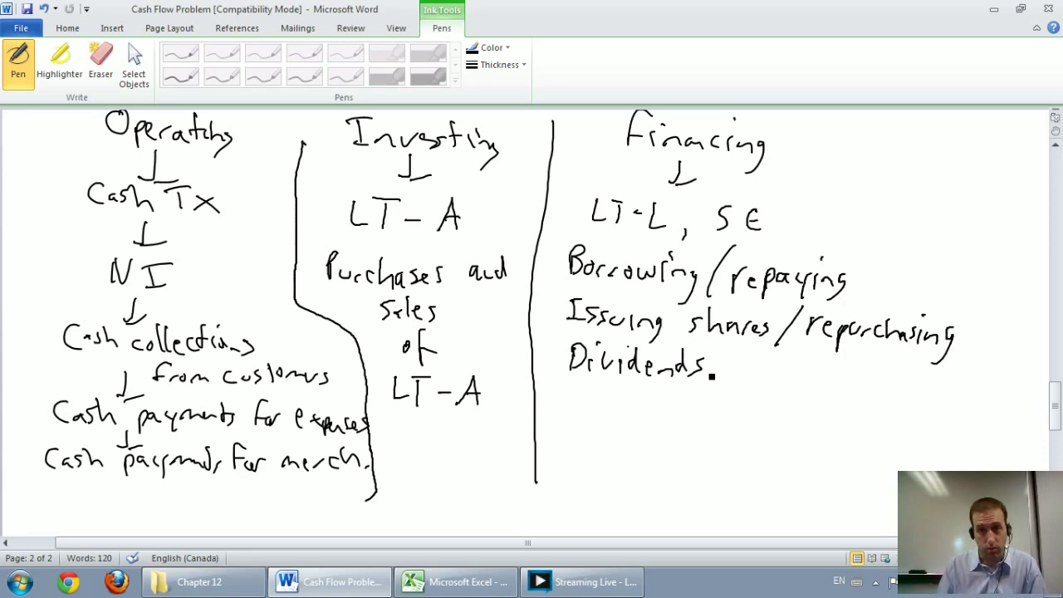
Step: Below the three-column notes, handwrite the word 'Direct'
{"action": "scroll", "coordinate": [714, 375], "scroll_direction": "down", "scroll_amount": 5}
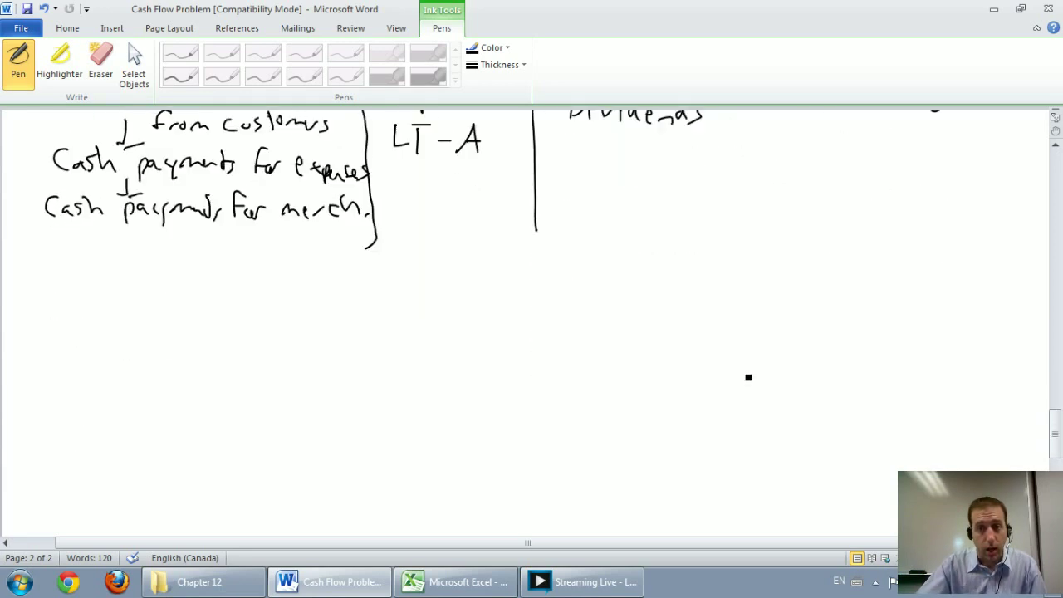
{"action": "scroll", "coordinate": [573, 381], "scroll_direction": "down", "scroll_amount": 5}
{"action": "scroll", "coordinate": [550, 378], "scroll_direction": "up", "scroll_amount": 1}
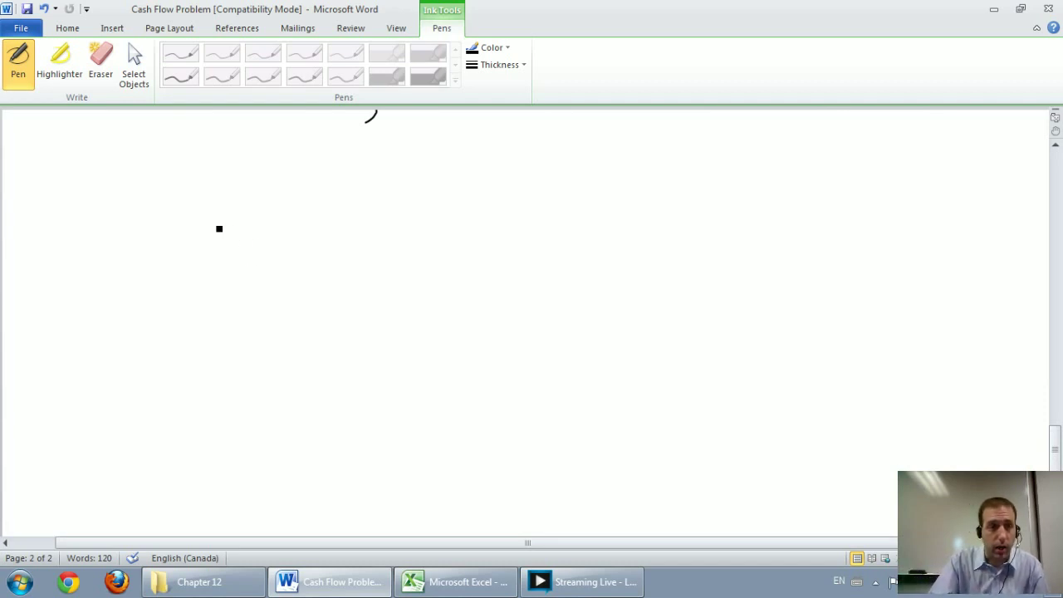
{"action": "mouse_move", "coordinate": [207, 189]}
{"action": "left_mouse_down"}
{"action": "mouse_move", "coordinate": [209, 231]}
{"action": "mouse_move", "coordinate": [234, 239]}
{"action": "mouse_move", "coordinate": [261, 223]}
{"action": "left_mouse_up"}
{"action": "left_click", "coordinate": [239, 199]}
{"action": "left_click_drag", "start_coordinate": [263, 229], "coordinate": [296, 234]}
{"action": "left_click_drag", "start_coordinate": [307, 197], "coordinate": [313, 233]}
{"action": "left_click_drag", "start_coordinate": [298, 218], "coordinate": [325, 211]}
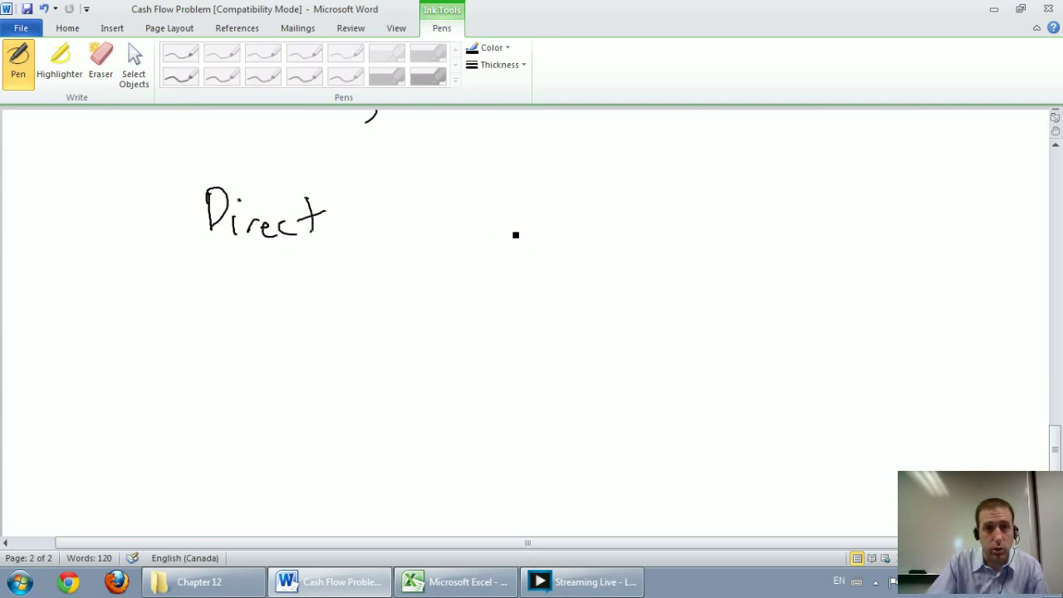
Step: Complete the heading by writing 'vs' and 'Indirect' to the right of Direct
{"action": "left_click_drag", "start_coordinate": [499, 210], "coordinate": [516, 209]}
{"action": "left_click_drag", "start_coordinate": [539, 212], "coordinate": [528, 234]}
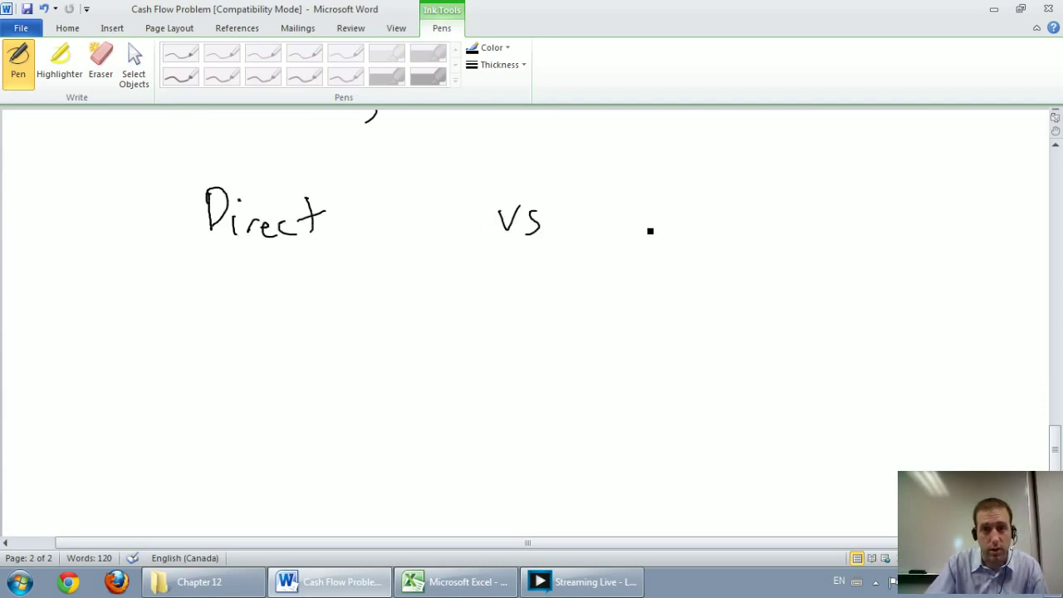
{"action": "scroll", "coordinate": [650, 230], "scroll_direction": "up", "scroll_amount": 10}
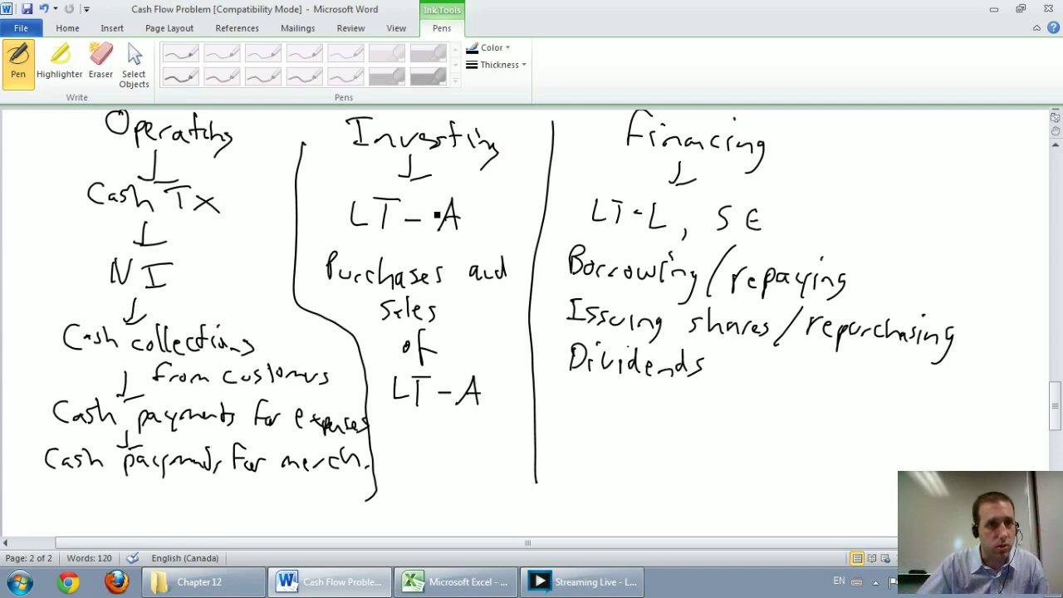
{"action": "scroll", "coordinate": [435, 215], "scroll_direction": "down", "scroll_amount": 5}
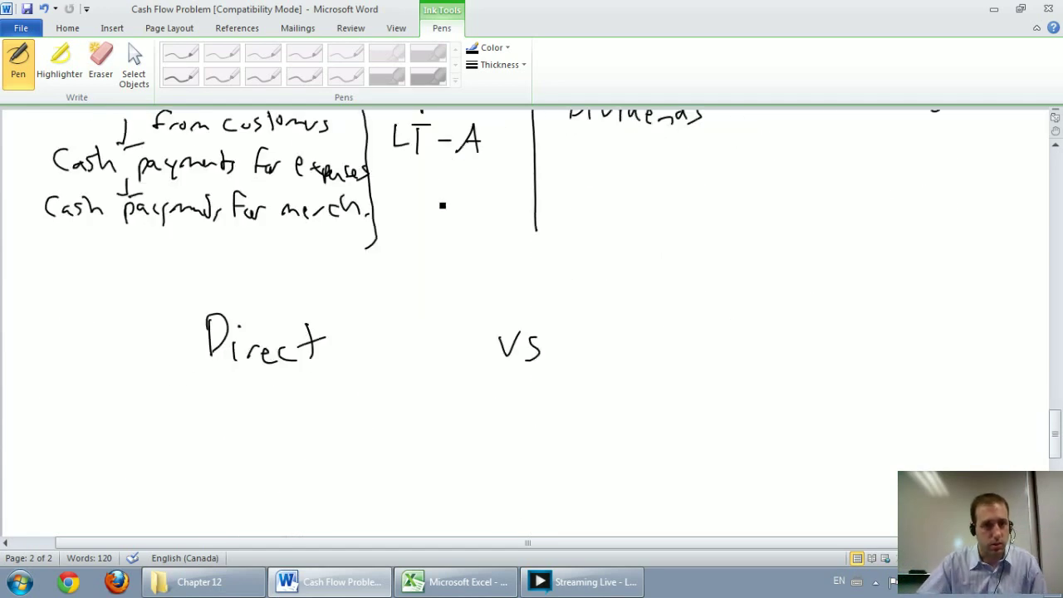
{"action": "scroll", "coordinate": [440, 213], "scroll_direction": "down", "scroll_amount": 3}
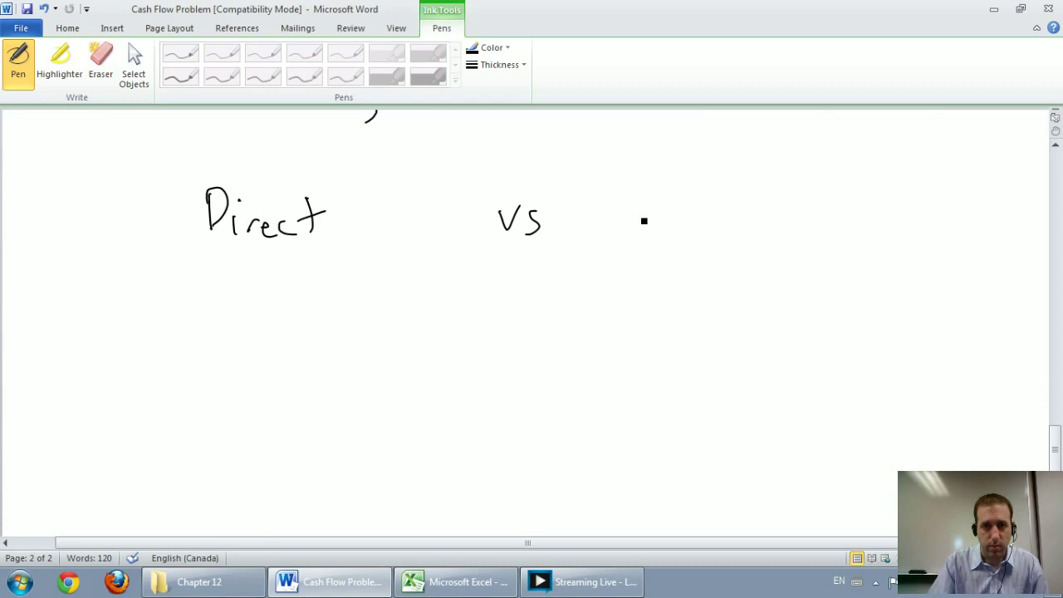
{"action": "mouse_move", "coordinate": [640, 197]}
{"action": "left_mouse_down"}
{"action": "mouse_move", "coordinate": [640, 224]}
{"action": "mouse_move", "coordinate": [650, 224]}
{"action": "left_mouse_up"}
{"action": "left_click_drag", "start_coordinate": [632, 194], "coordinate": [649, 193]}
{"action": "mouse_move", "coordinate": [654, 234]}
{"action": "left_mouse_down"}
{"action": "mouse_move", "coordinate": [708, 216]}
{"action": "mouse_move", "coordinate": [769, 225]}
{"action": "left_mouse_up"}
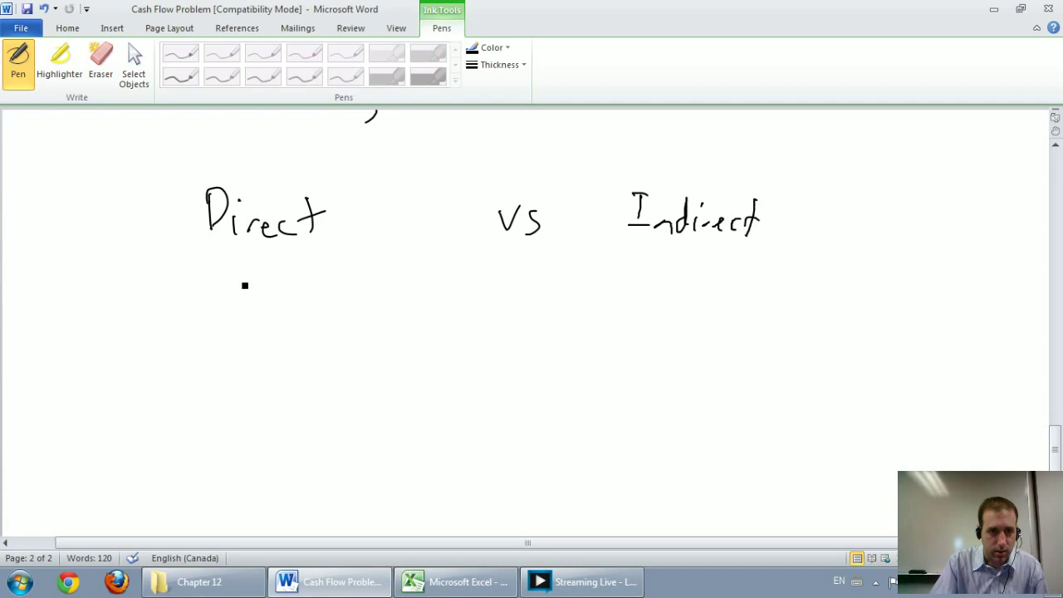
Step: Mark Direct with a check and 'GAAP', and Indirect with a check and 'Companies'
{"action": "mouse_move", "coordinate": [244, 280]}
{"action": "left_mouse_down"}
{"action": "mouse_move", "coordinate": [282, 246]}
{"action": "mouse_move", "coordinate": [319, 284]}
{"action": "mouse_move", "coordinate": [353, 291]}
{"action": "mouse_move", "coordinate": [348, 281]}
{"action": "left_mouse_up"}
{"action": "mouse_move", "coordinate": [351, 291]}
{"action": "left_mouse_down"}
{"action": "mouse_move", "coordinate": [370, 290]}
{"action": "mouse_move", "coordinate": [367, 280]}
{"action": "left_mouse_up"}
{"action": "mouse_move", "coordinate": [372, 292]}
{"action": "left_mouse_down"}
{"action": "mouse_move", "coordinate": [375, 268]}
{"action": "mouse_move", "coordinate": [374, 278]}
{"action": "left_mouse_up"}
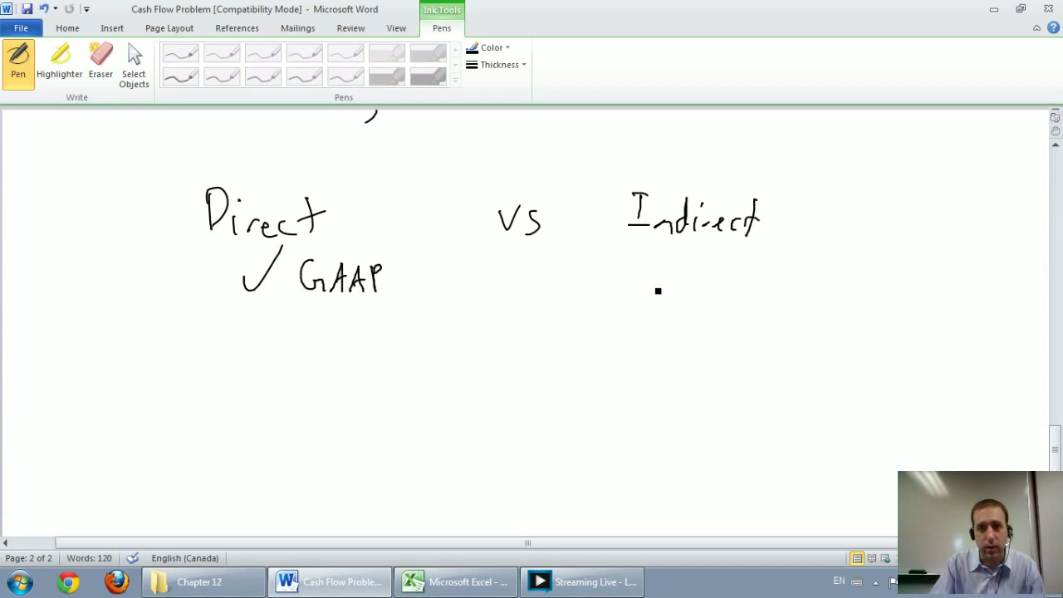
{"action": "mouse_move", "coordinate": [655, 272]}
{"action": "left_mouse_down"}
{"action": "mouse_move", "coordinate": [662, 286]}
{"action": "mouse_move", "coordinate": [699, 241]}
{"action": "mouse_move", "coordinate": [728, 291]}
{"action": "left_mouse_up"}
{"action": "mouse_move", "coordinate": [741, 278]}
{"action": "left_mouse_down"}
{"action": "mouse_move", "coordinate": [739, 287]}
{"action": "mouse_move", "coordinate": [767, 290]}
{"action": "mouse_move", "coordinate": [842, 278]}
{"action": "mouse_move", "coordinate": [865, 298]}
{"action": "left_mouse_up"}
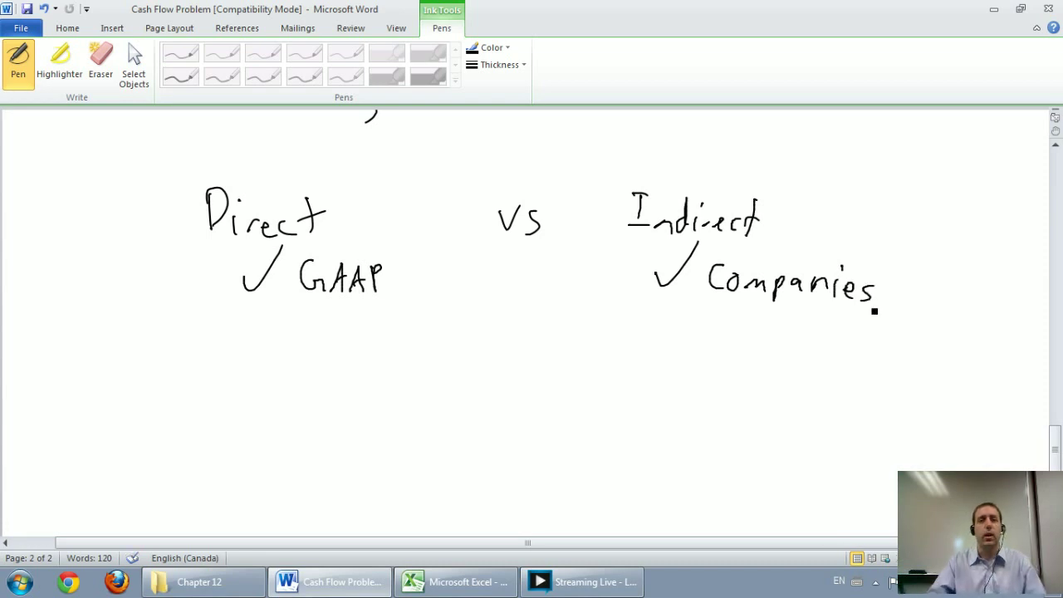